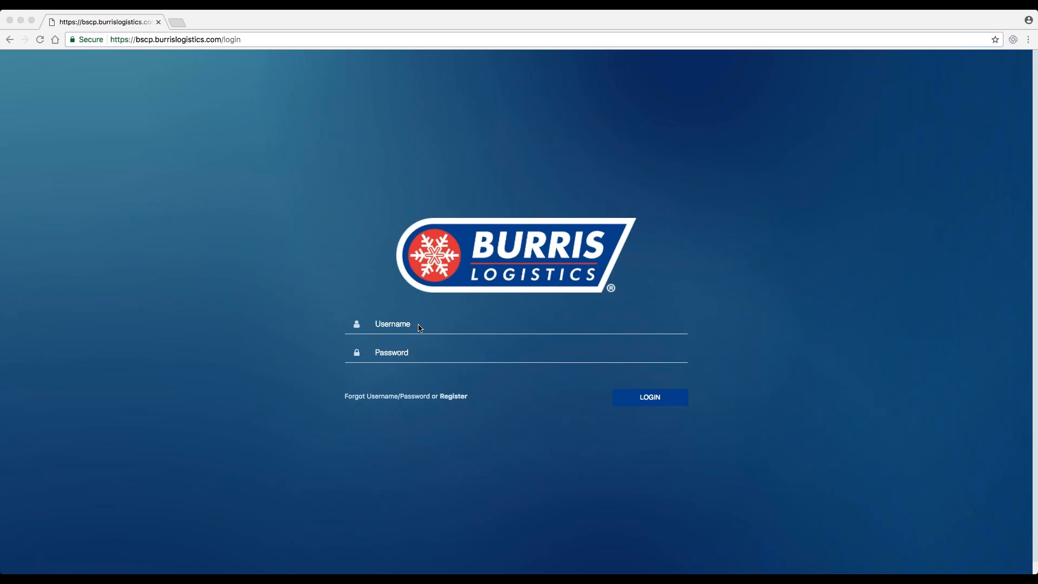
- Enter produce.vendor.mi as the username on the portal's login page
click(420, 328)
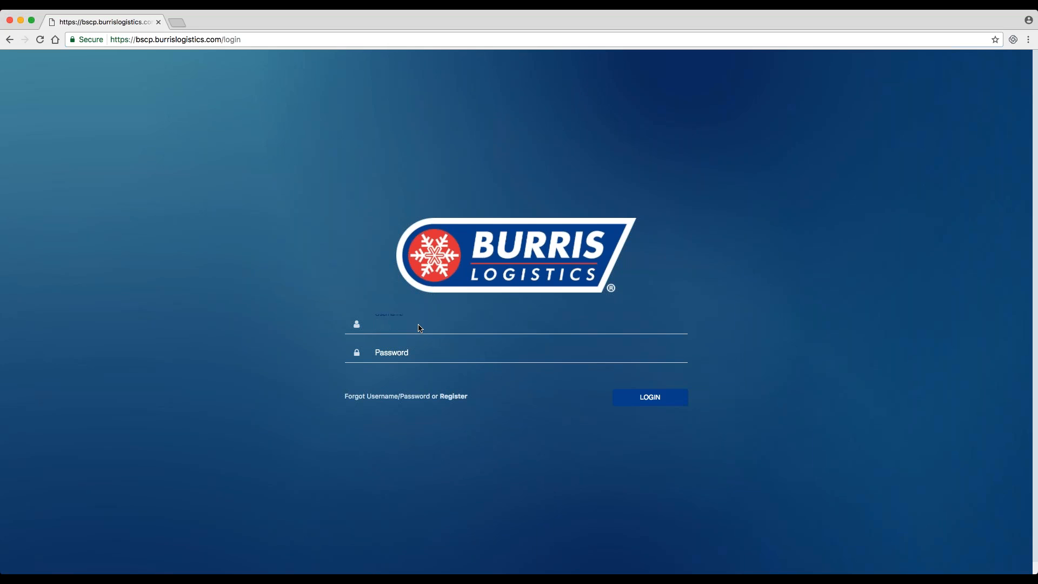
text(produce.vendor.mi)
key(Tab)
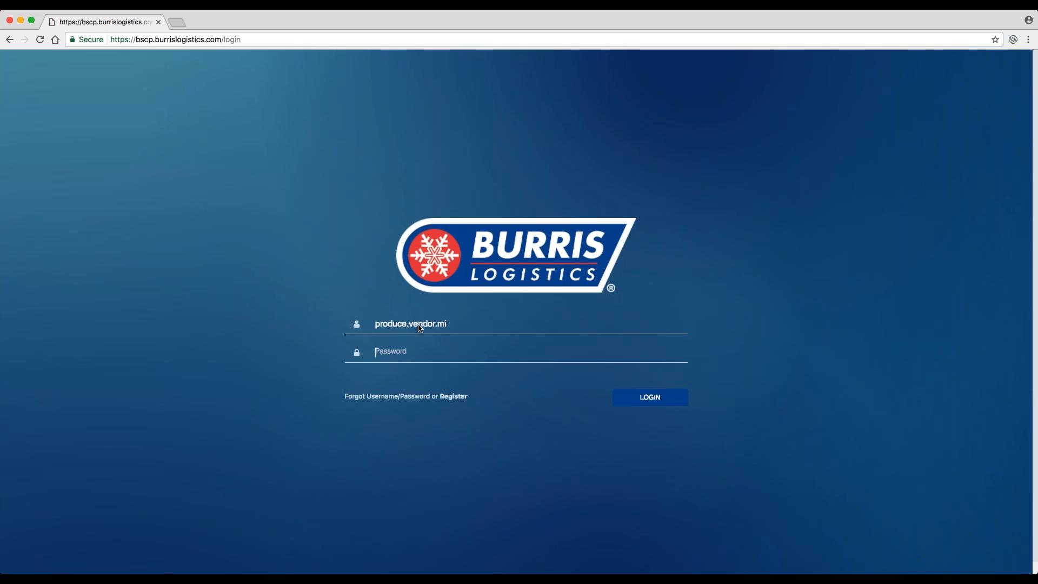
- Enter the account password and log in to the Supply Chain Portal
text(••••••••••••)
key(Return)
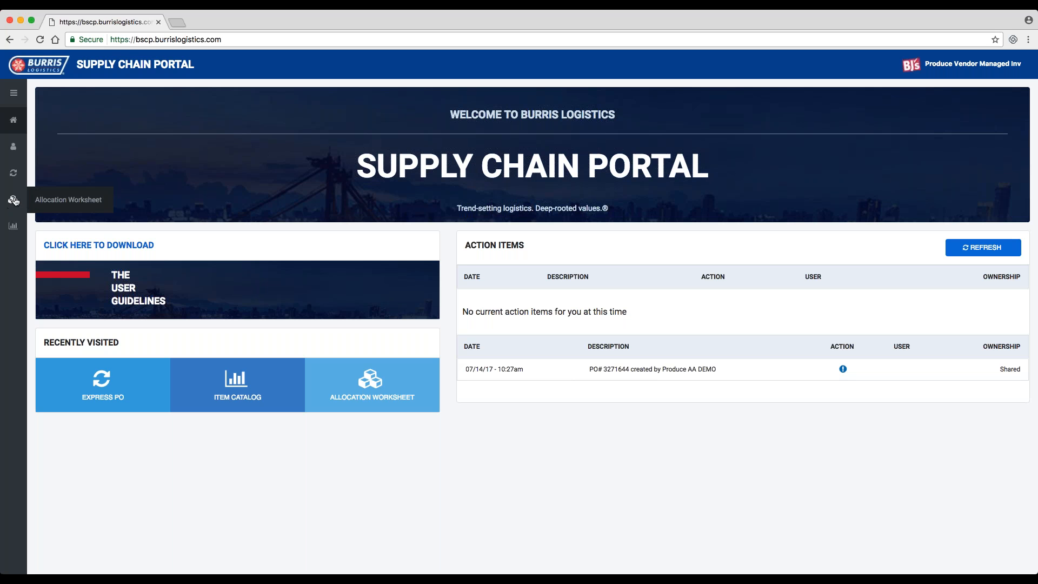
- Open the Allocation Worksheet and choose Produce Vendor Item Catalog as its item catalog
click(48, 205)
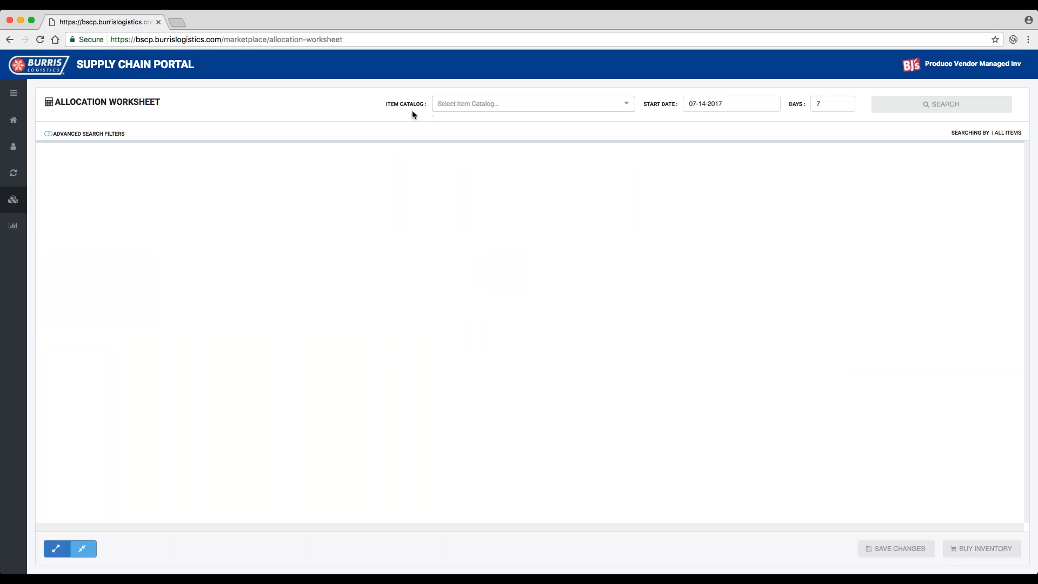
click(480, 112)
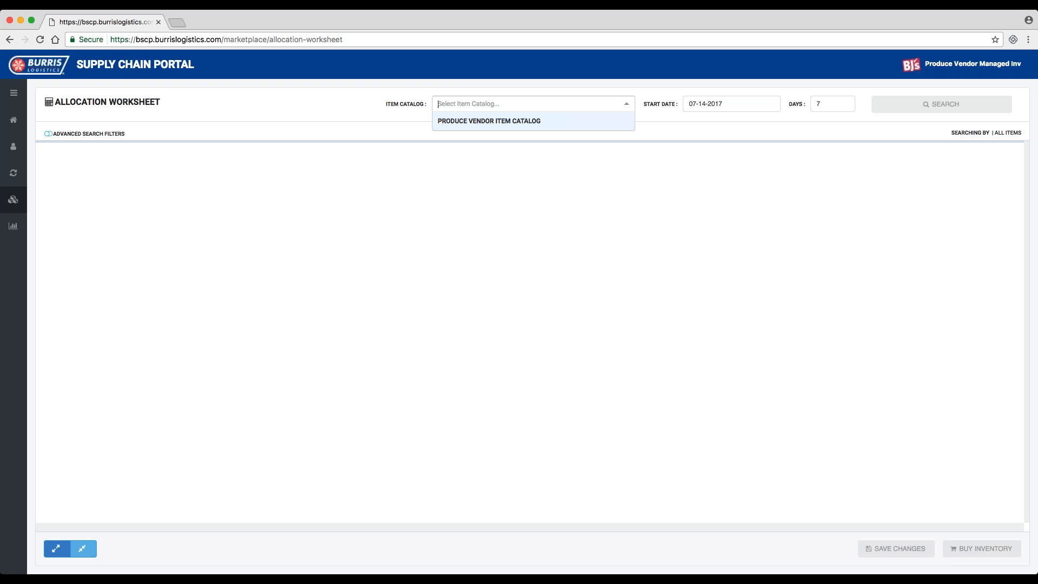
click(578, 122)
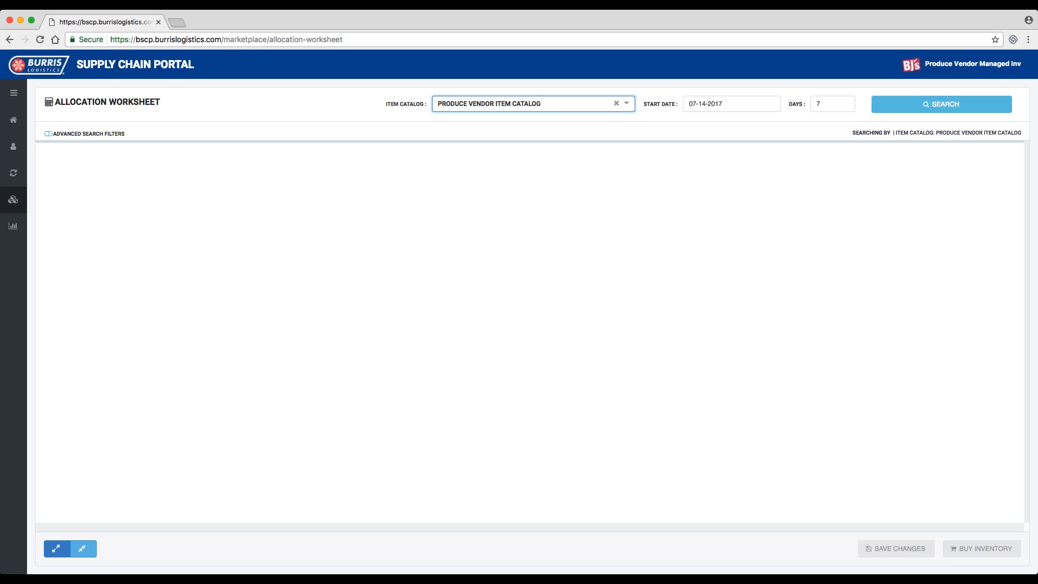
- Keep the start date 07-14-2017, set the number of days to 17 and run the worksheet search
click(719, 105)
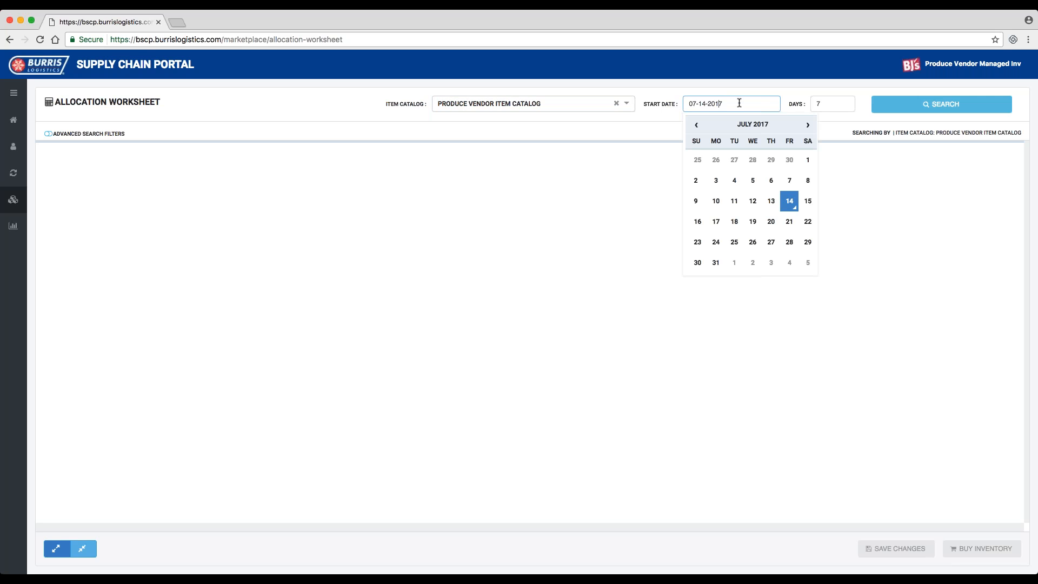
click(834, 103)
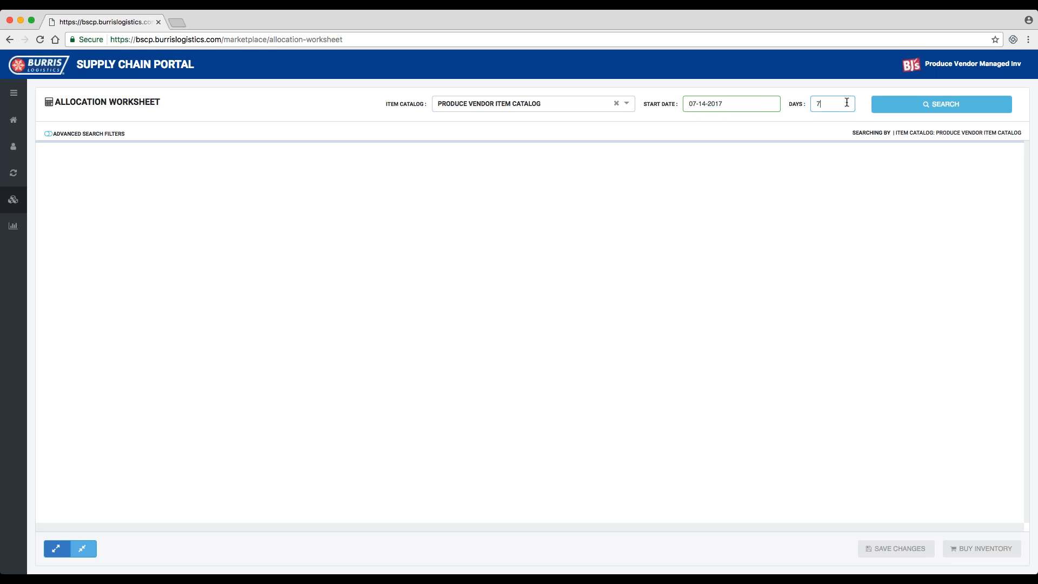
text(1)
click(889, 106)
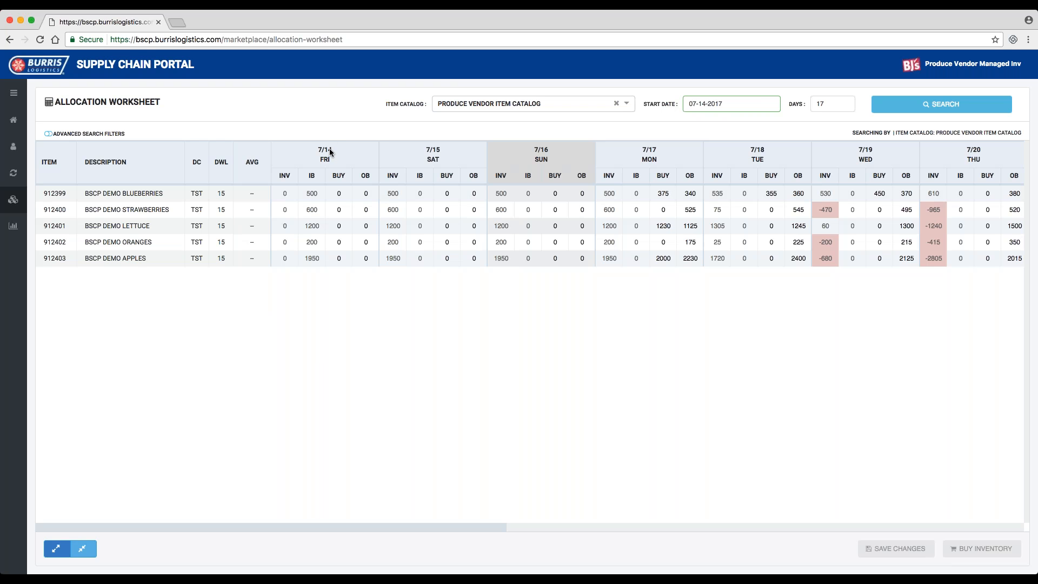
- Examine the daily inventory, inbound, buy and outbound quantities of the produce items across the worksheet's date range
mouse_move(322, 238)
scroll(401, 227, right, 1)
scroll(402, 227, right, 5)
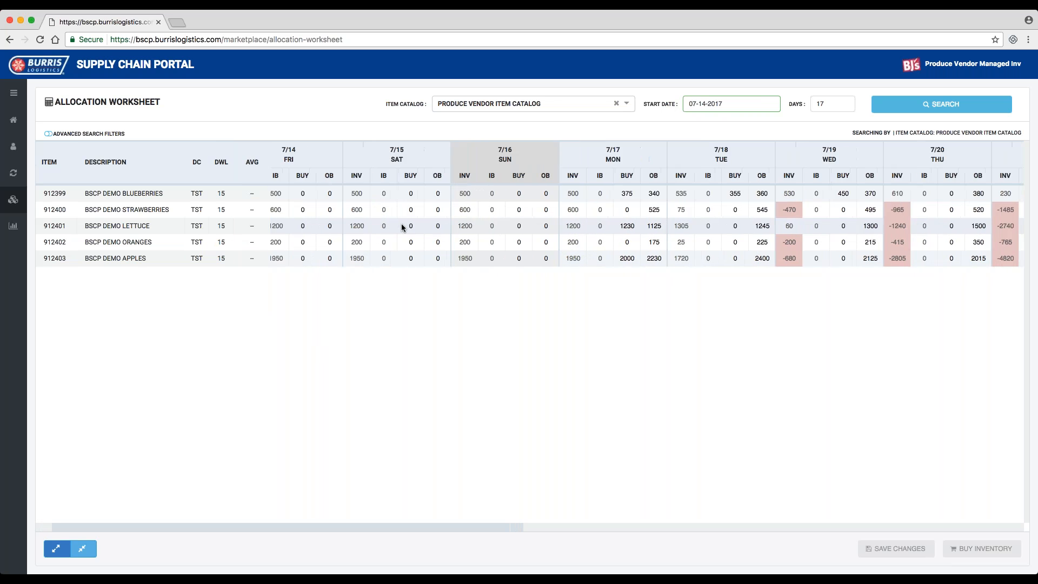
scroll(402, 227, right, 8)
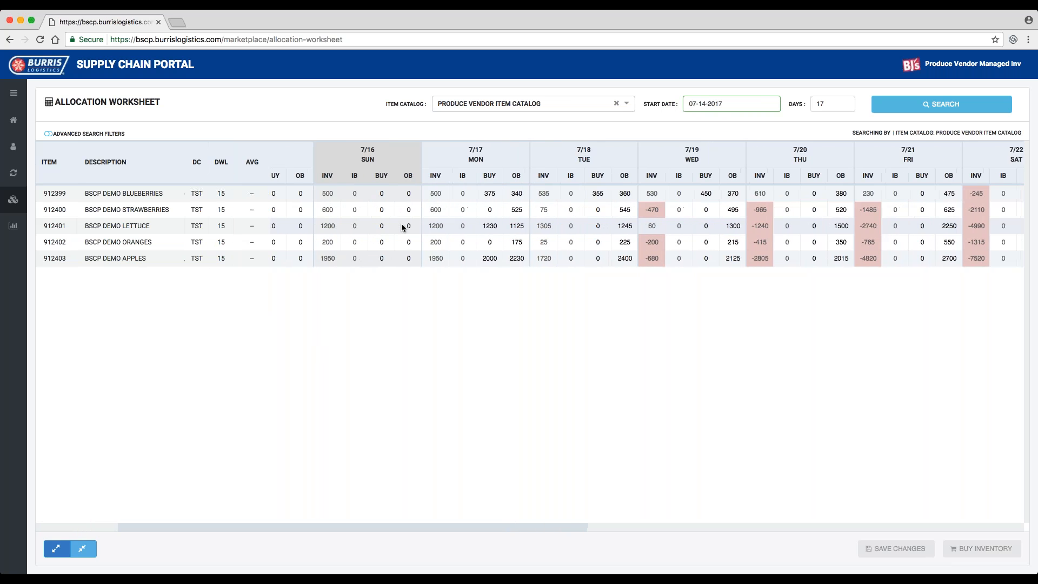
scroll(402, 227, right, 10)
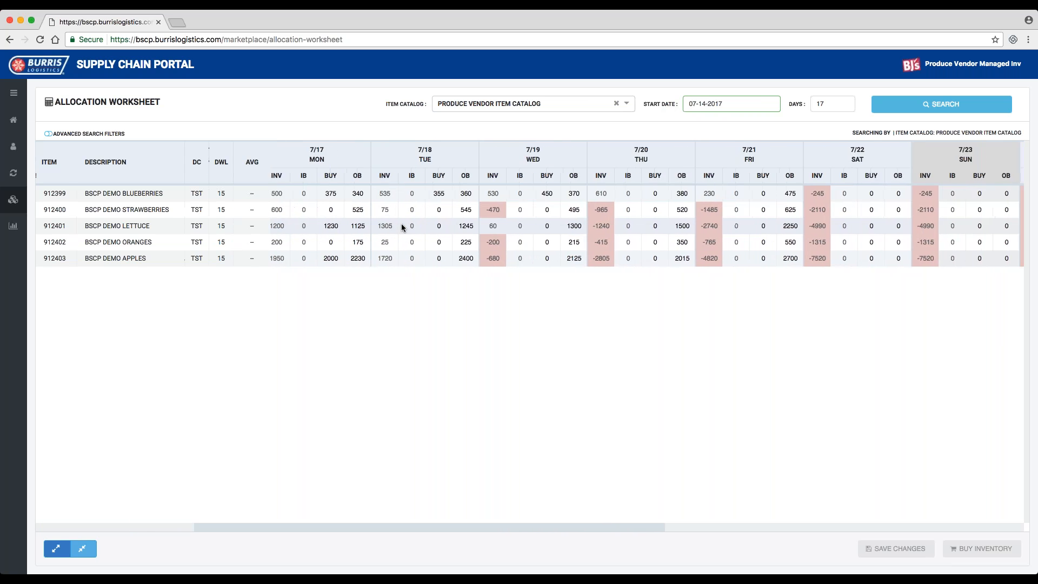
scroll(401, 227, right, 5)
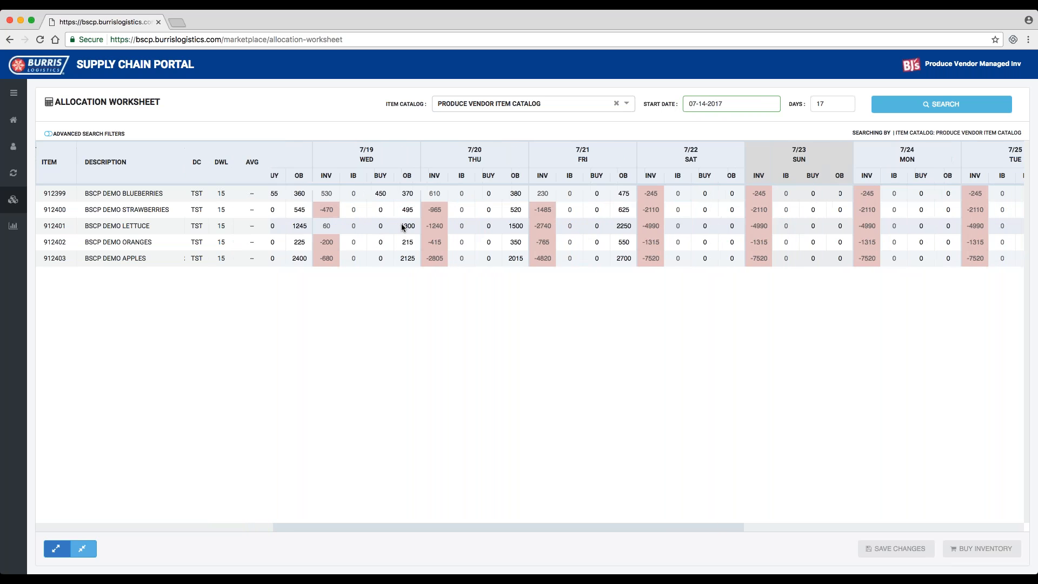
scroll(402, 227, right, 5)
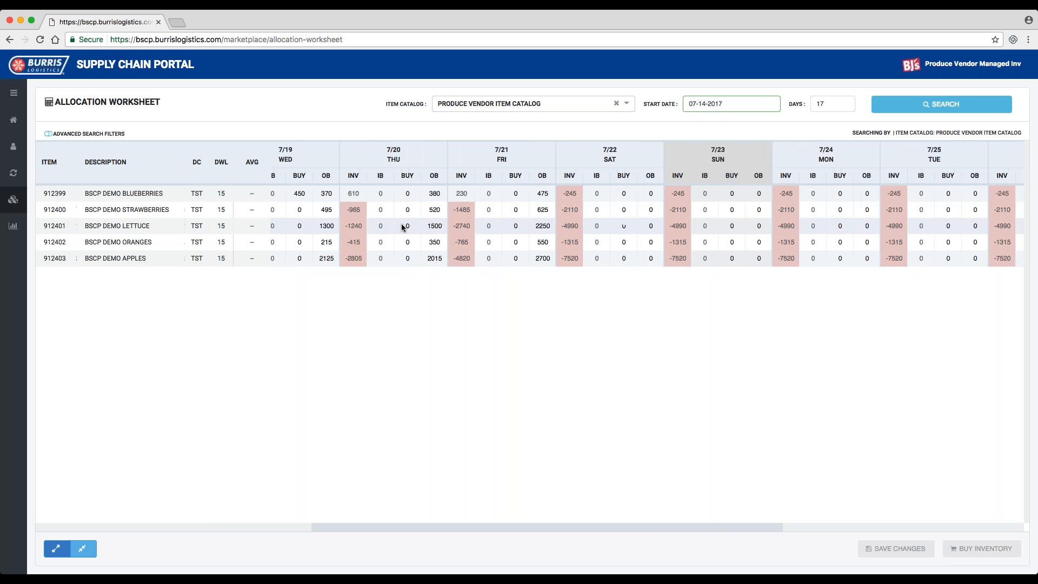
scroll(401, 227, right, 6)
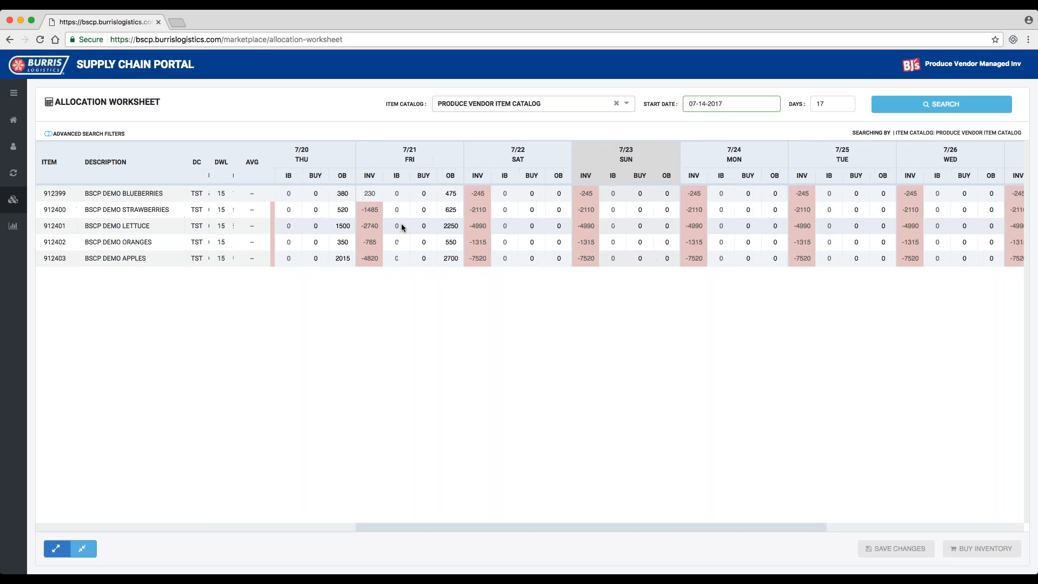
scroll(402, 227, left, 20)
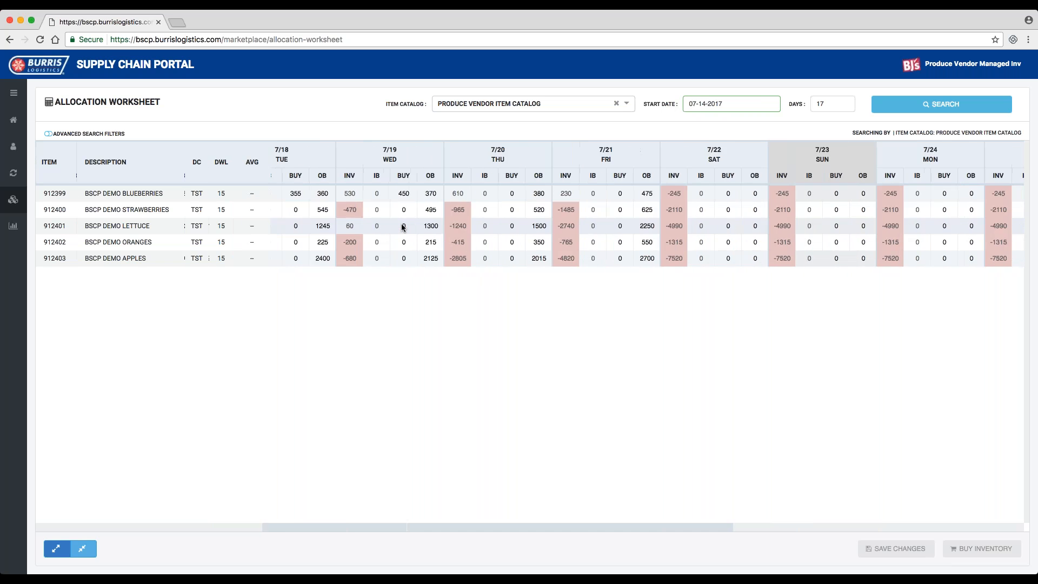
scroll(402, 227, left, 5)
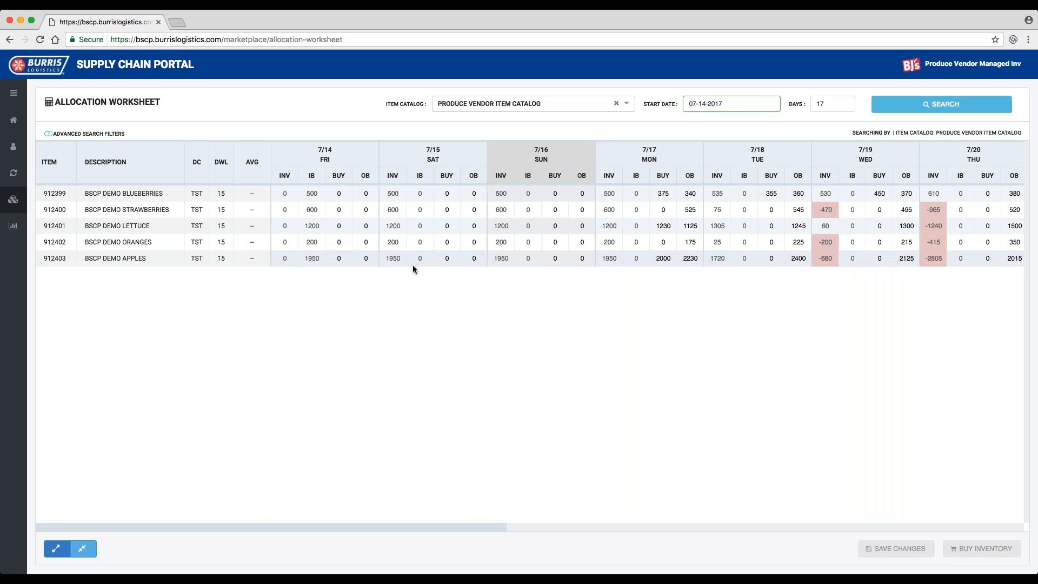
- Set the buy quantity of BSCP Demo Blueberries for Monday 7/17 to 400
scroll(413, 265, right, 5)
scroll(414, 266, right, 7)
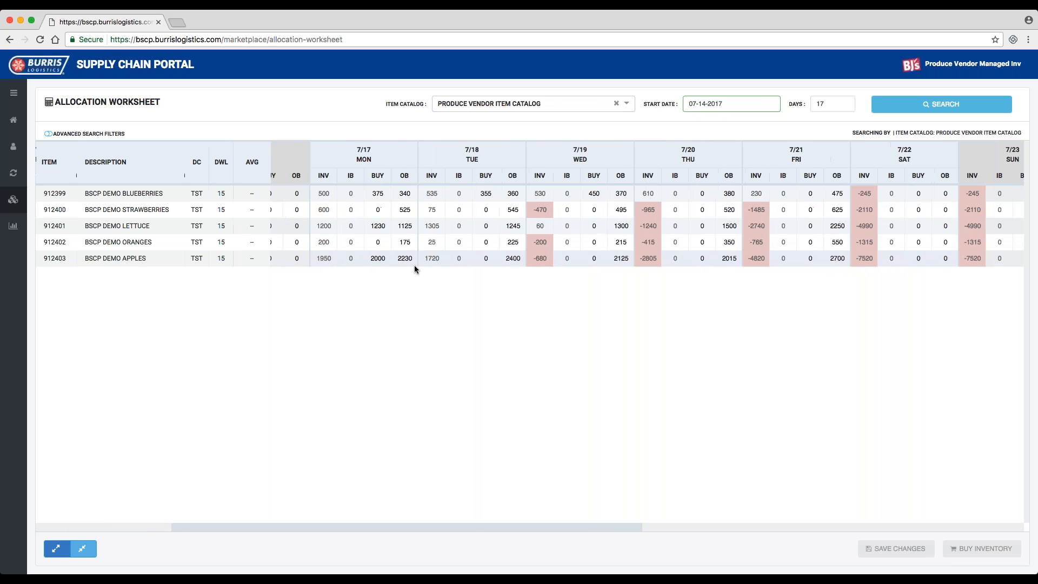
scroll(414, 268, right, 3)
scroll(415, 269, left, 1)
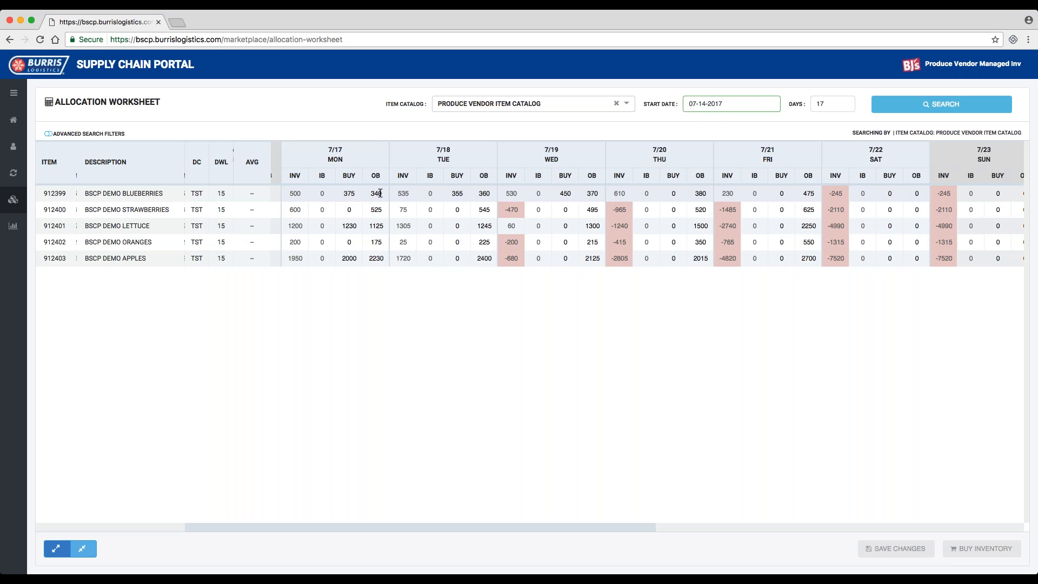
click(350, 193)
click(378, 193)
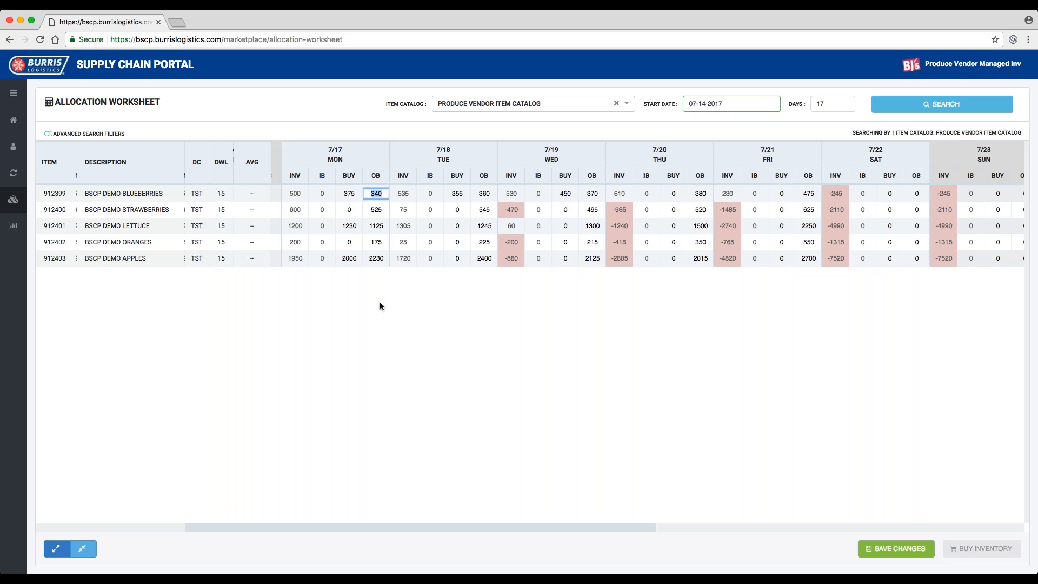
click(348, 193)
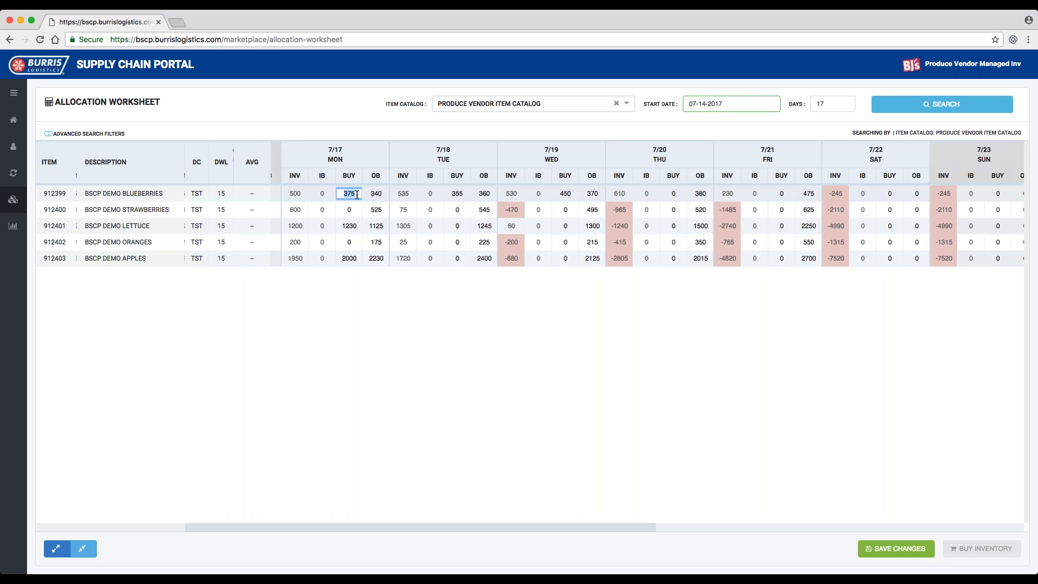
text(400)
key(Tab)
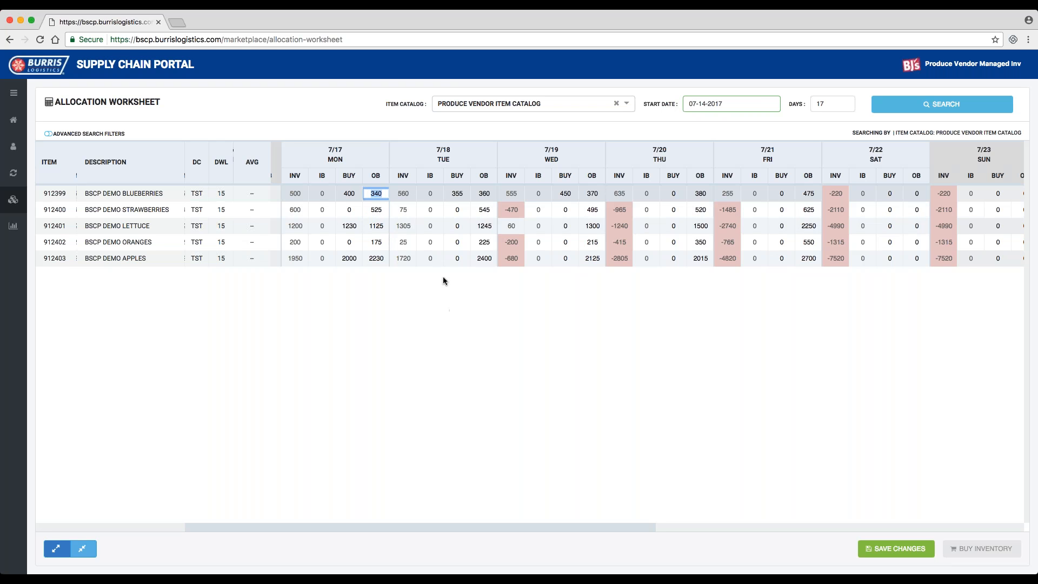
- Set the Tuesday 7/18 buy quantities to 375 for BSCP Demo Blueberries and 500 for BSCP Demo Strawberries
click(461, 194)
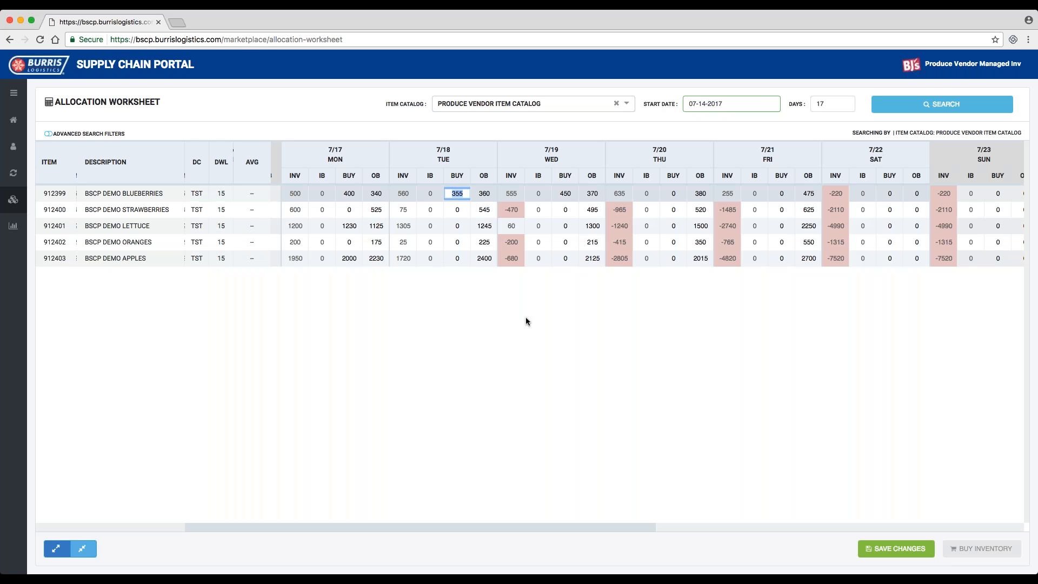
text(375)
key(Tab)
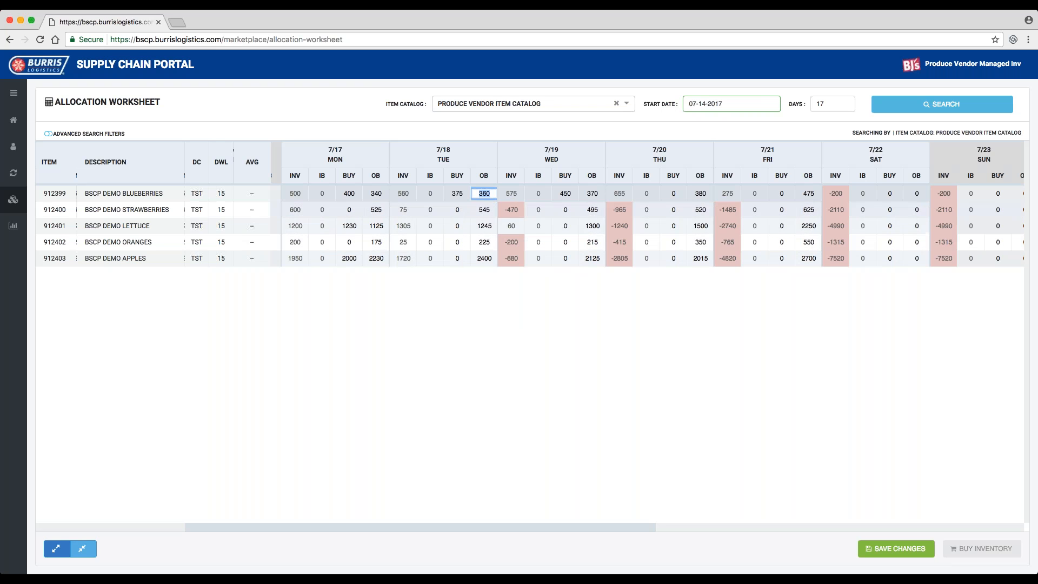
click(457, 209)
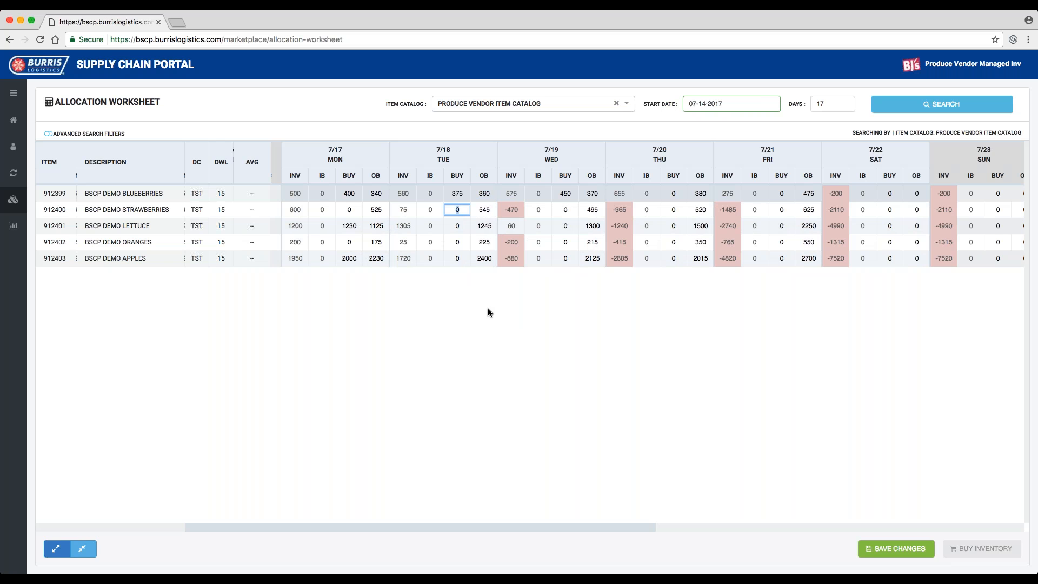
text(500)
key(Tab)
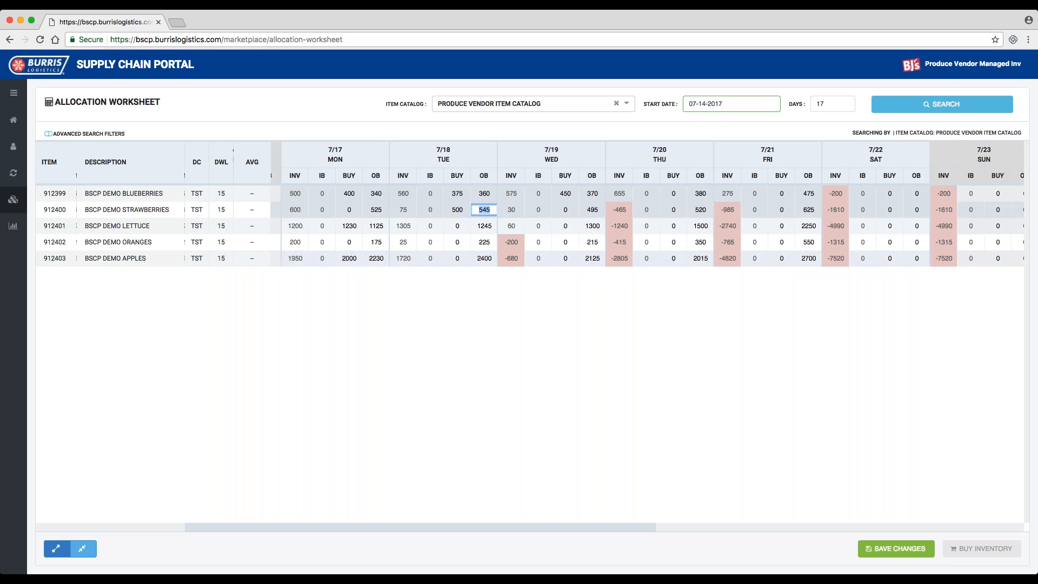
- Quick-edit the price on the inbound blueberries purchase order for Friday 7/14 and confirm the change
scroll(461, 251, left, 5)
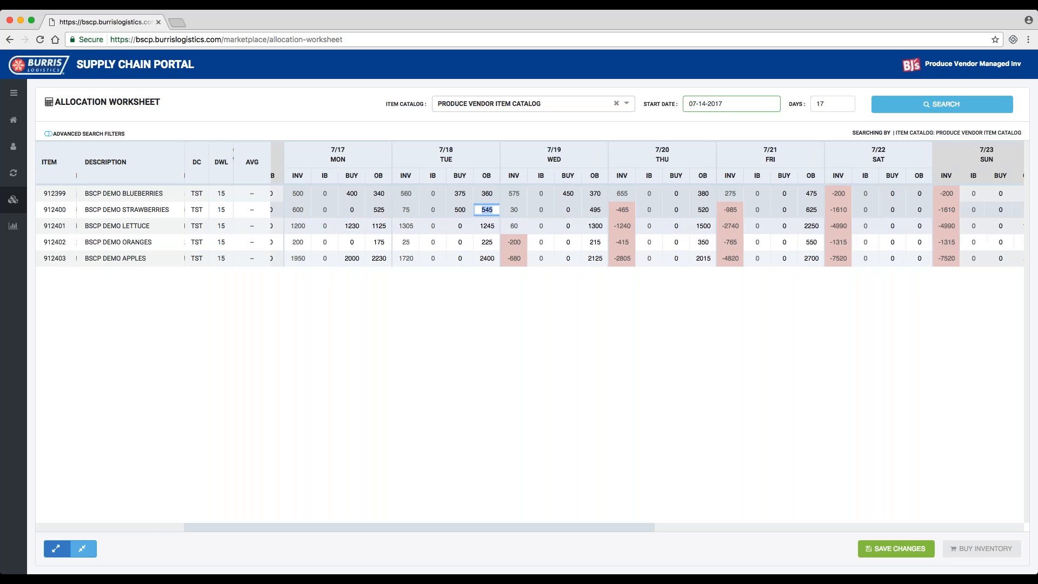
scroll(530, 227, left, 2)
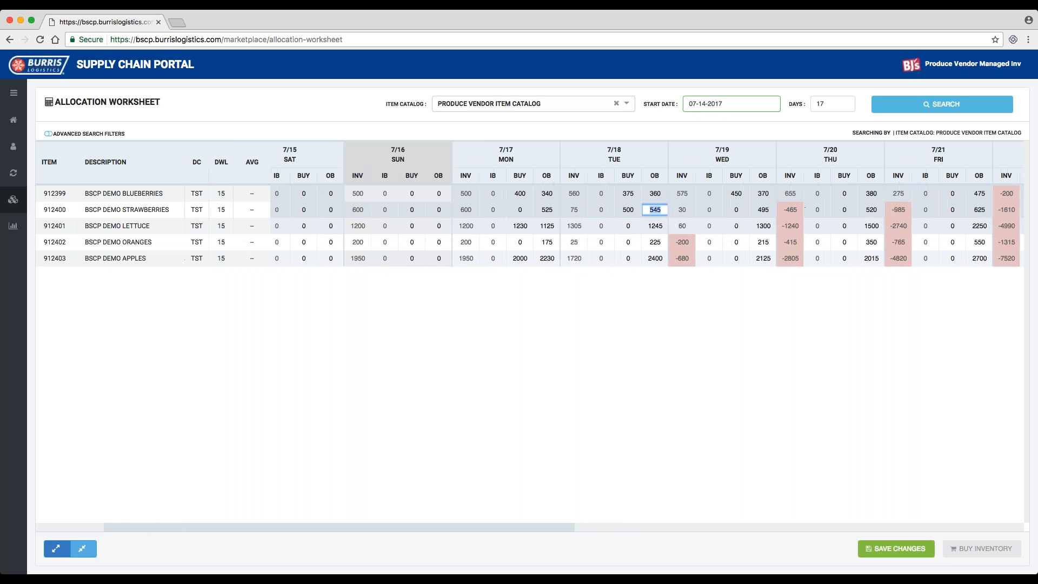
scroll(386, 305, left, 2)
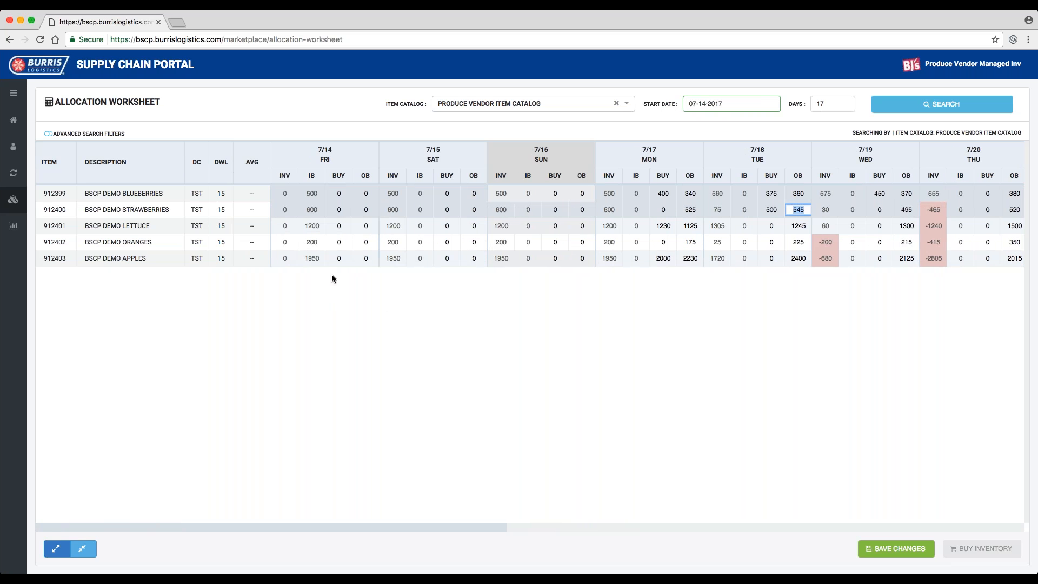
mouse_move(317, 196)
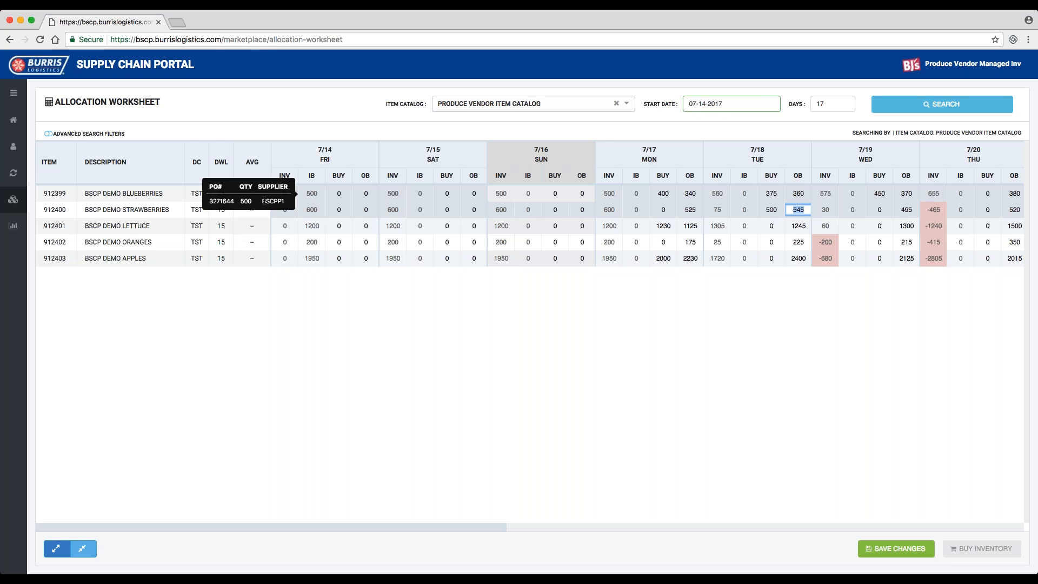
click(244, 203)
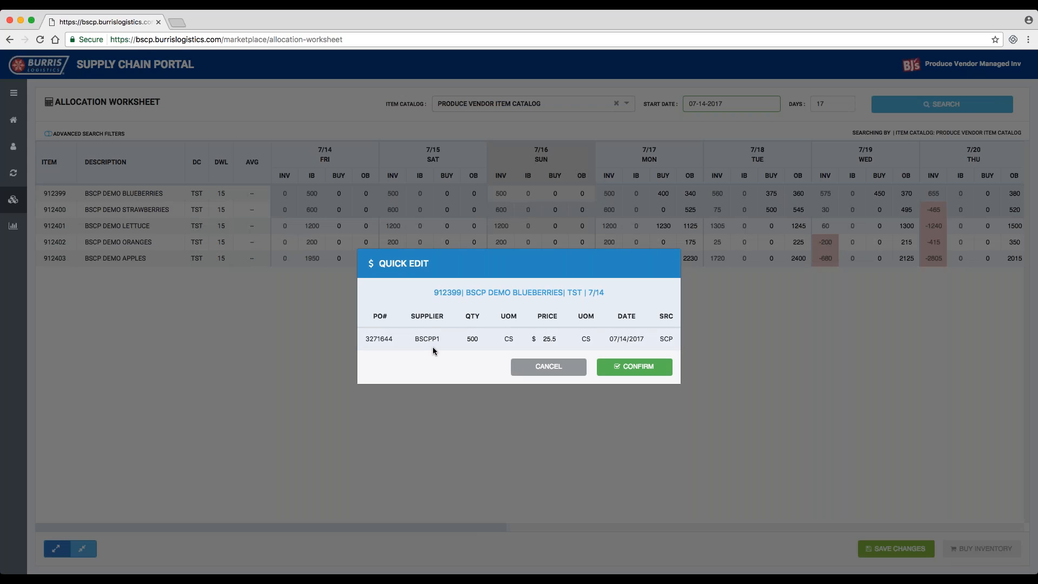
click(472, 339)
key(Tab)
key(Right)
text(5)
click(622, 370)
click(622, 368)
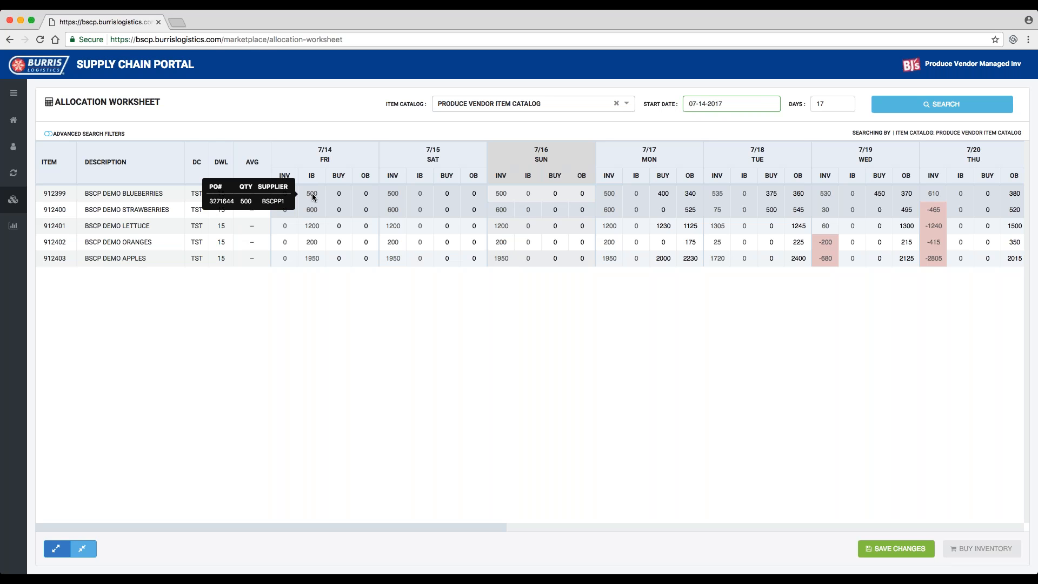
- Open the quick edit details of the inbound lettuce order for Friday 7/14 and check its quantity field
mouse_move(311, 212)
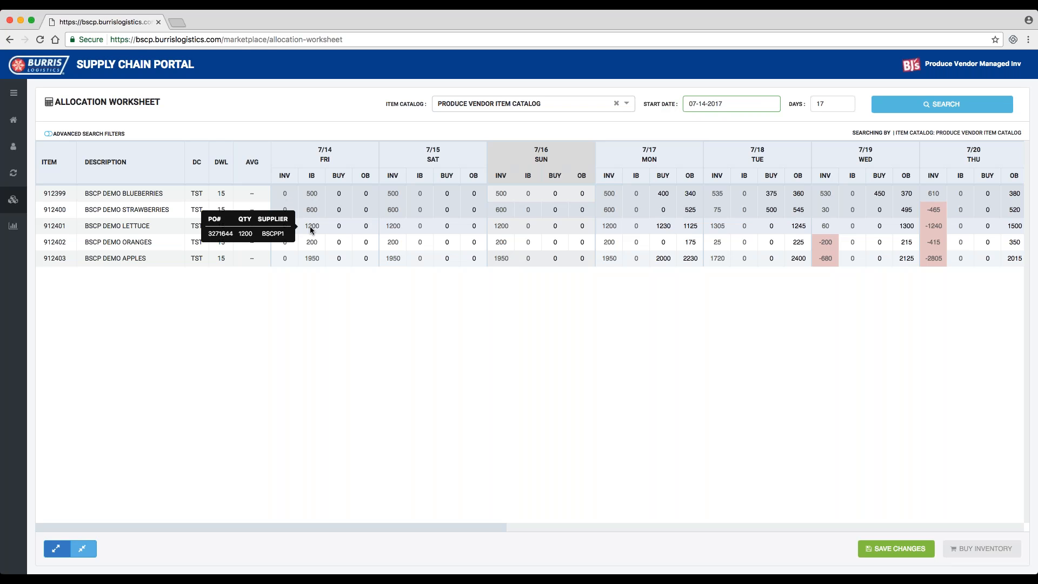
click(312, 227)
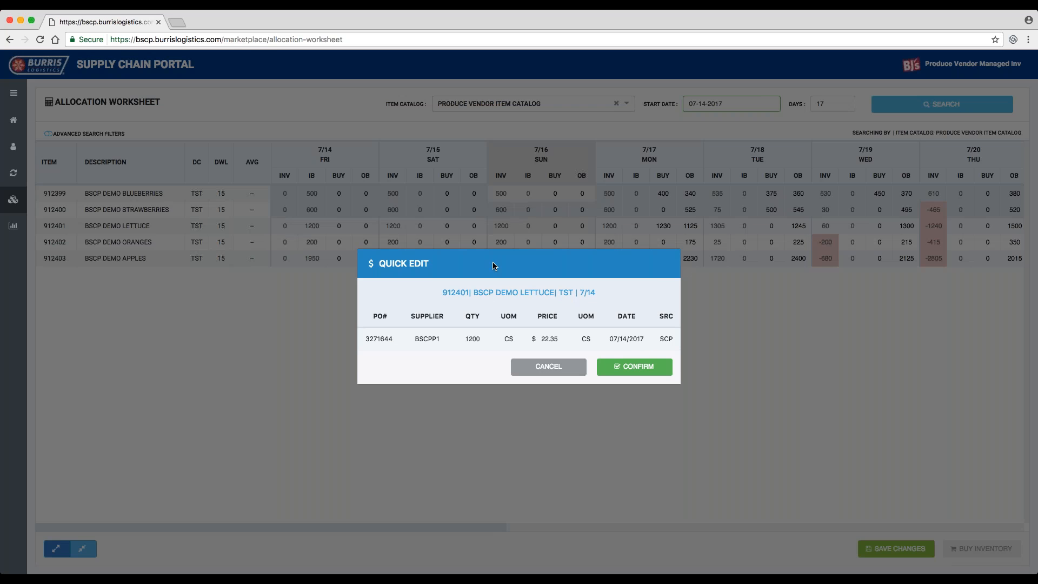
mouse_move(477, 343)
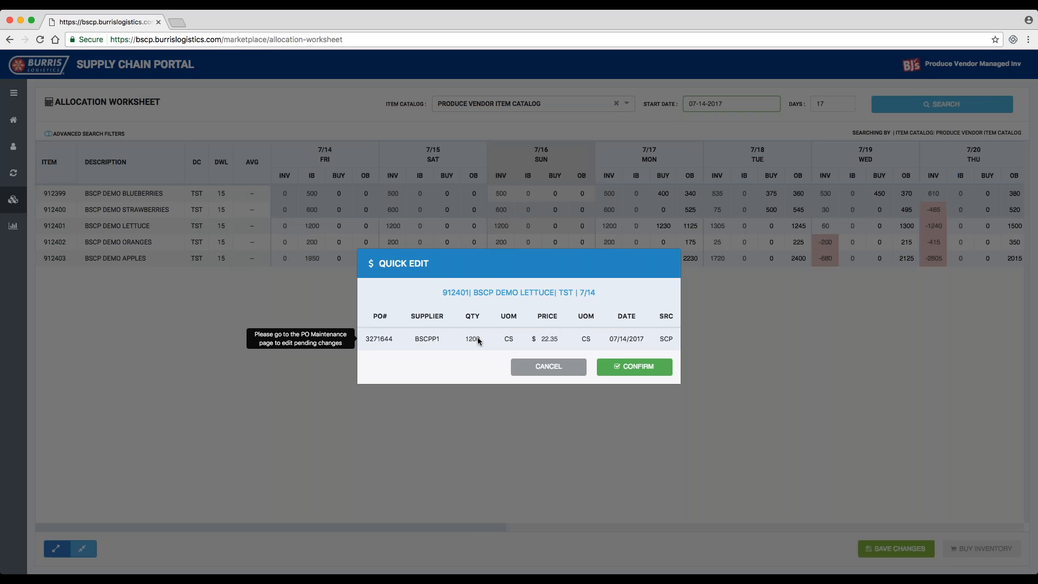
- Cancel the lettuce quick edit, and open and cancel the quick edit details of the inbound strawberries order for Friday 7/14
click(550, 368)
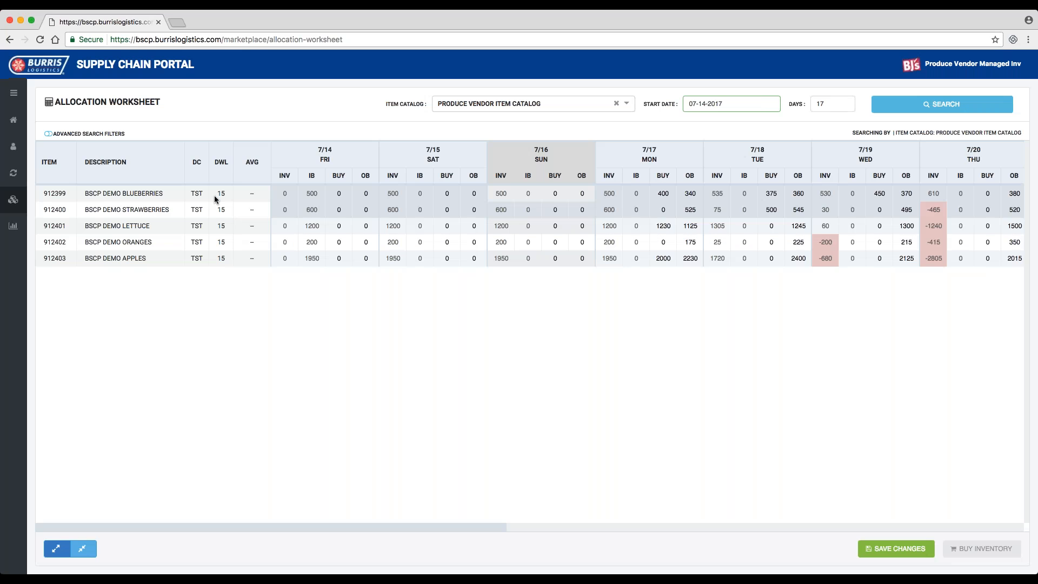
double_click(312, 210)
click(310, 210)
mouse_move(313, 211)
click(313, 212)
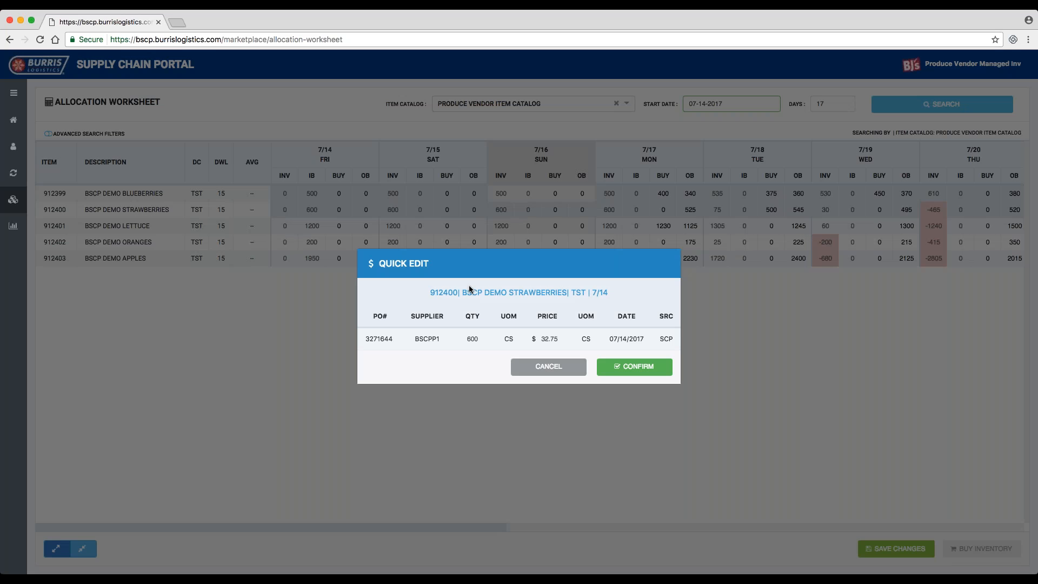
click(552, 369)
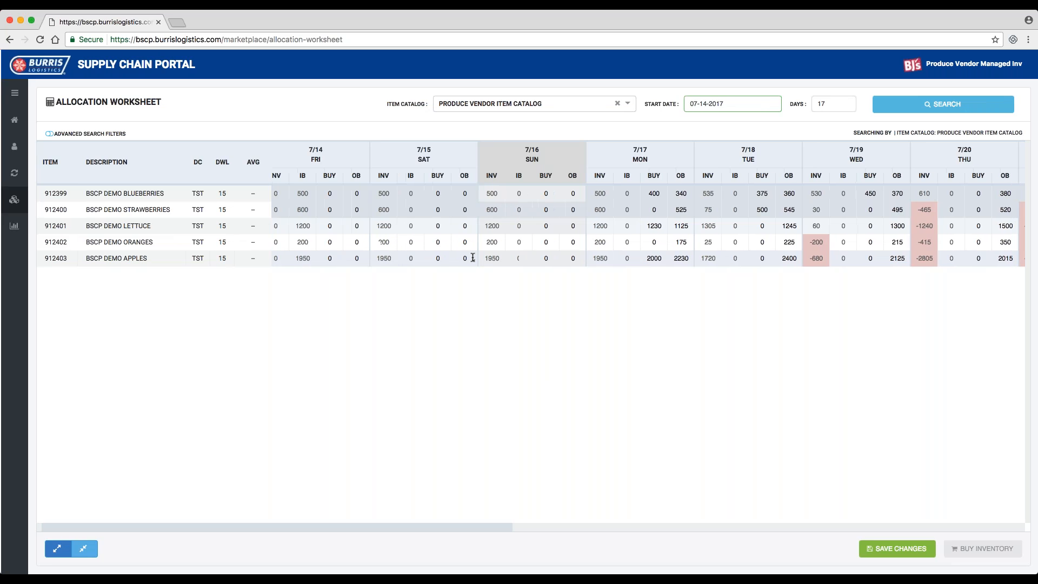
- Check the purchase order details behind the inbound quantities of the demo items for Friday 7/14
scroll(473, 257, right, 1)
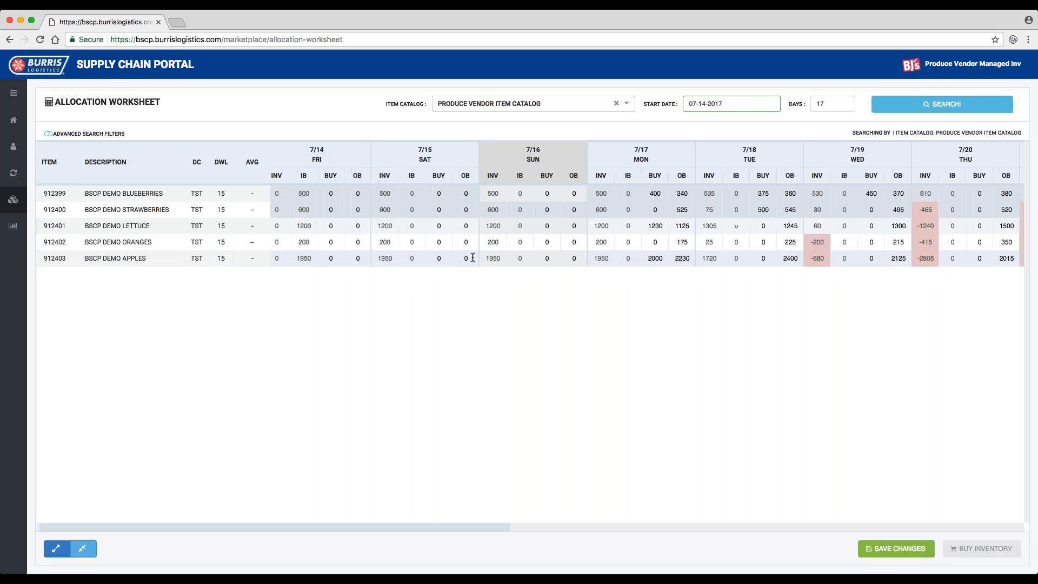
scroll(473, 258, left, 1)
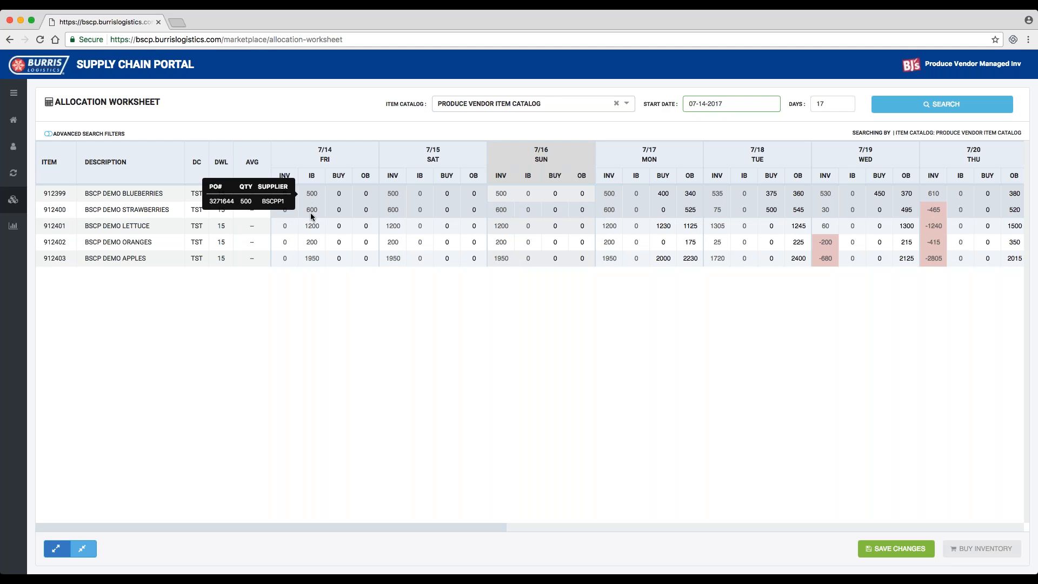
mouse_move(310, 243)
mouse_move(311, 258)
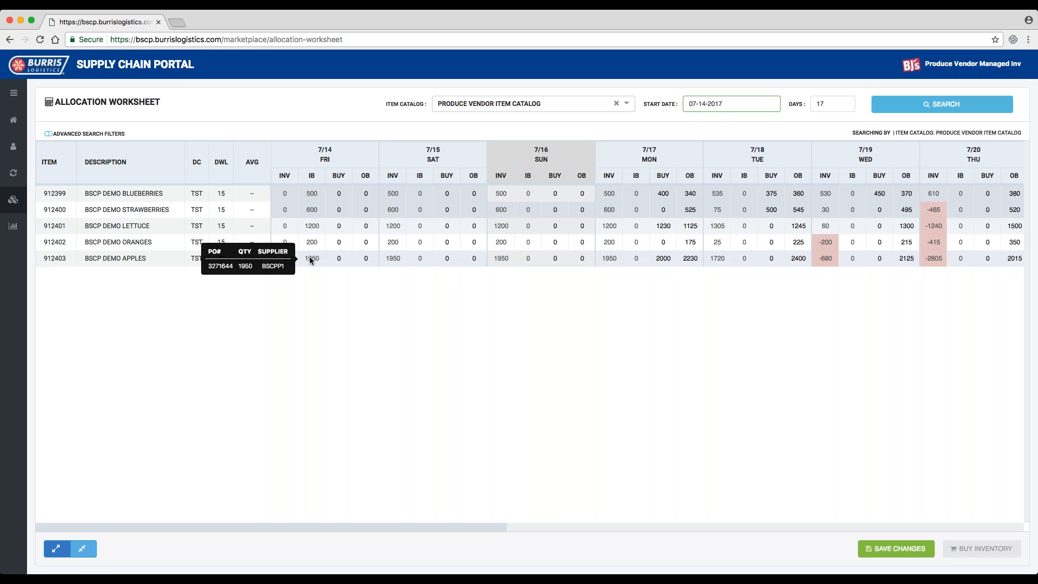
mouse_move(314, 197)
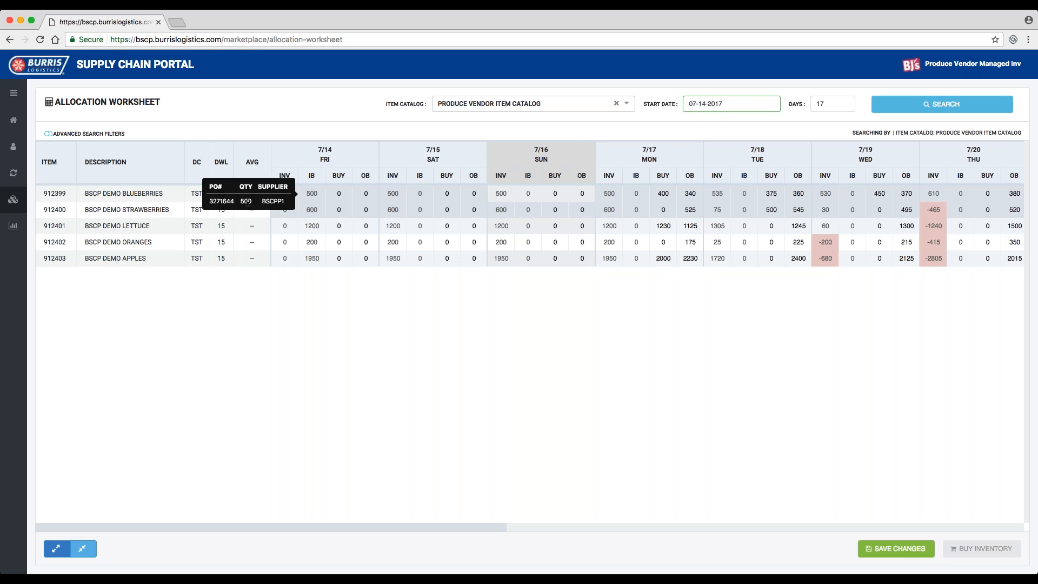
- Review the daily quantities across the allocation worksheet and save the changes
scroll(323, 298, right, 1)
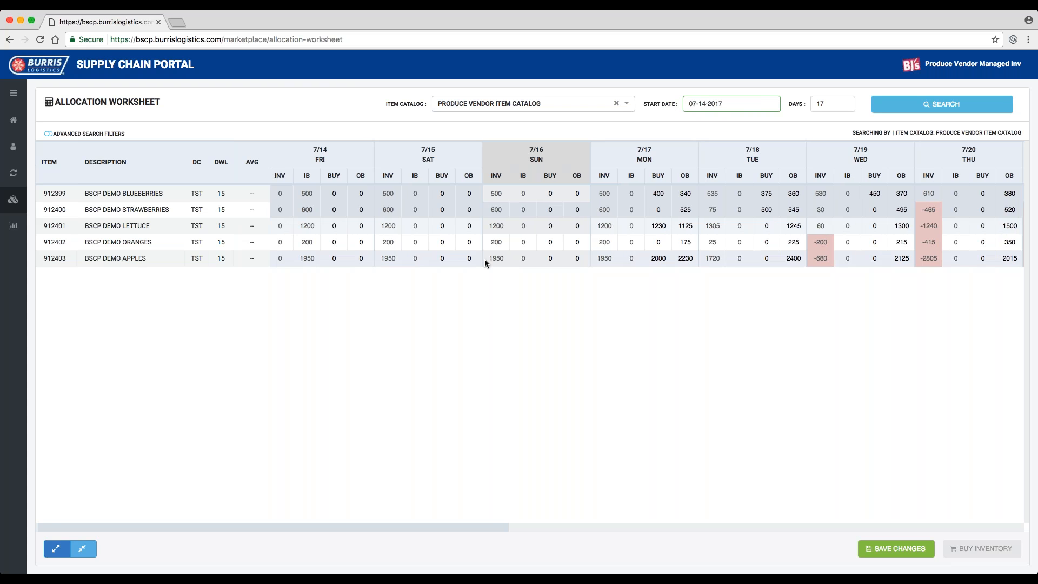
scroll(485, 259, right, 5)
scroll(485, 258, right, 4)
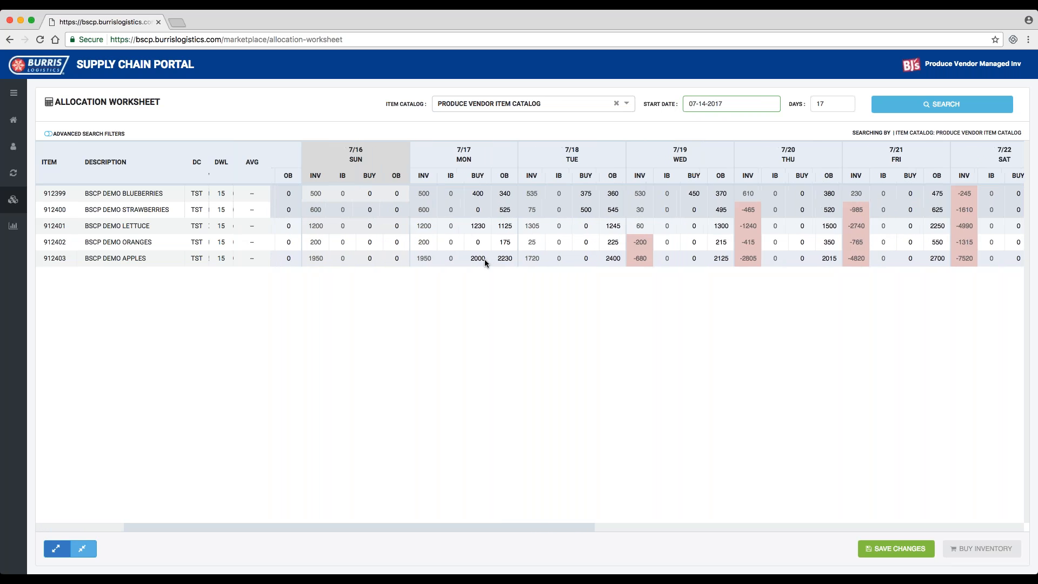
scroll(484, 259, left, 5)
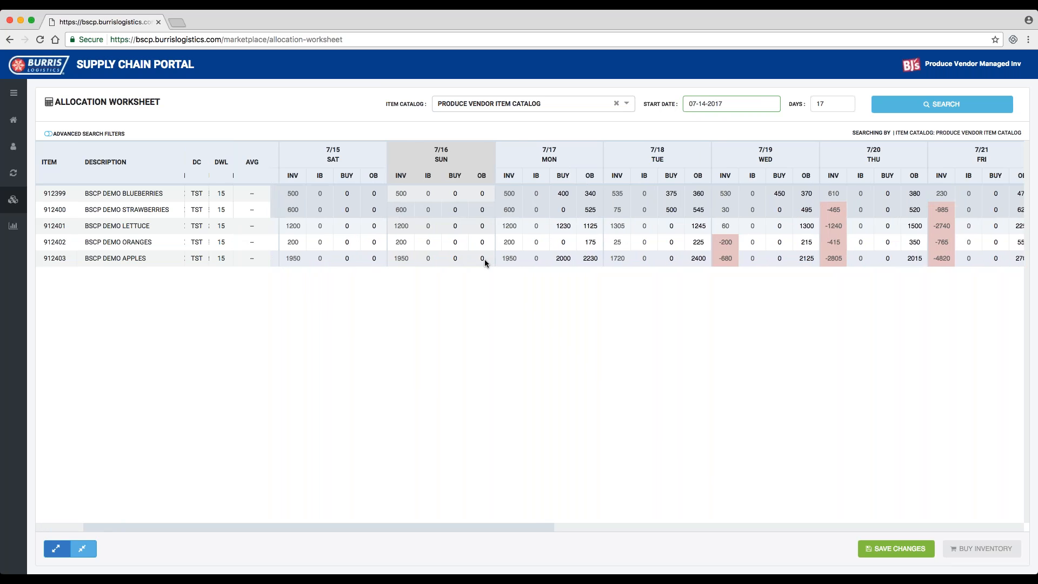
scroll(484, 258, left, 2)
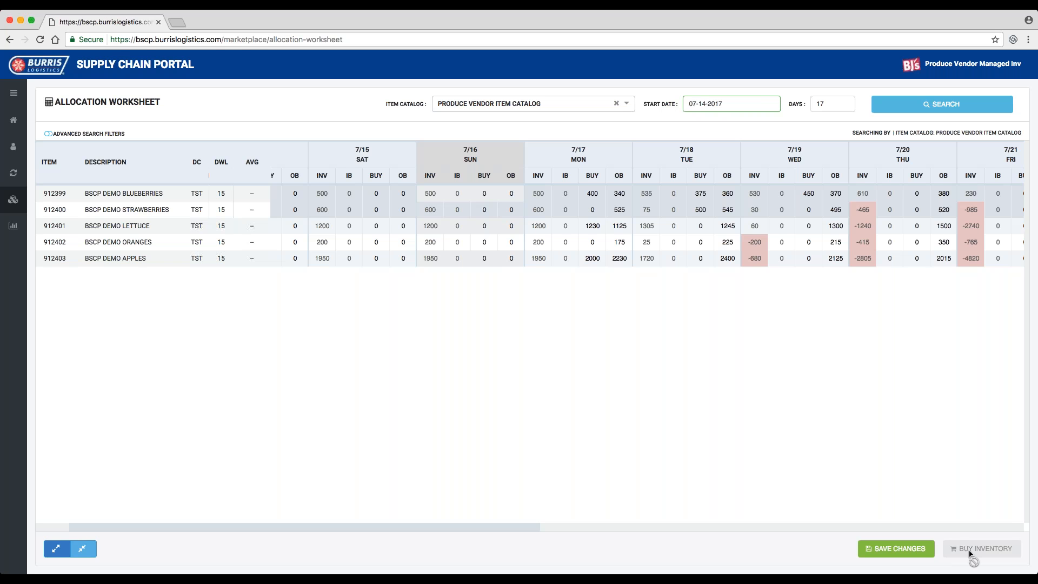
click(913, 548)
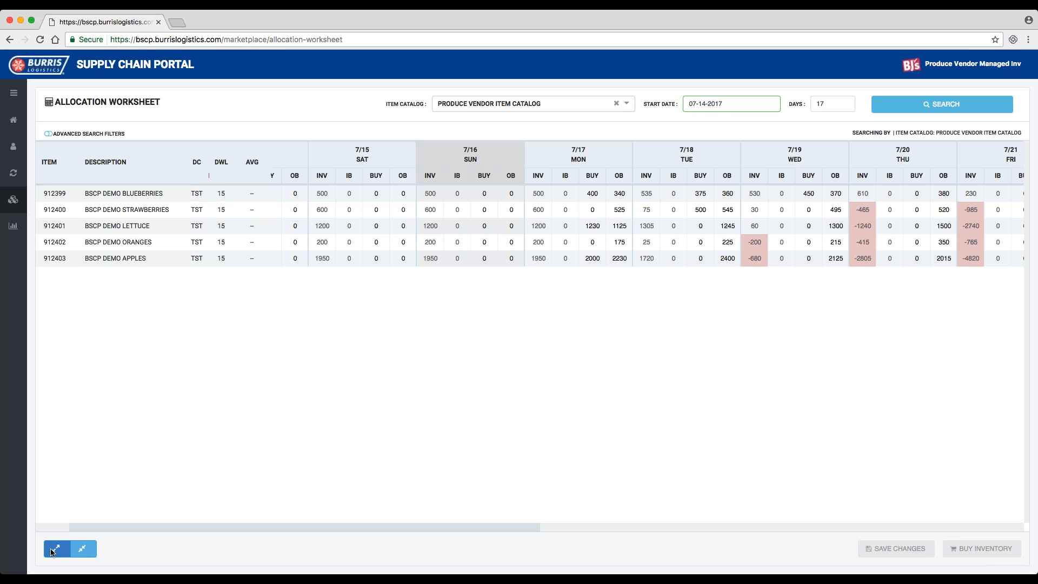
- Collapse all days to their inventory columns, and expand Wednesday 7/19 alone and collapse it again
click(86, 550)
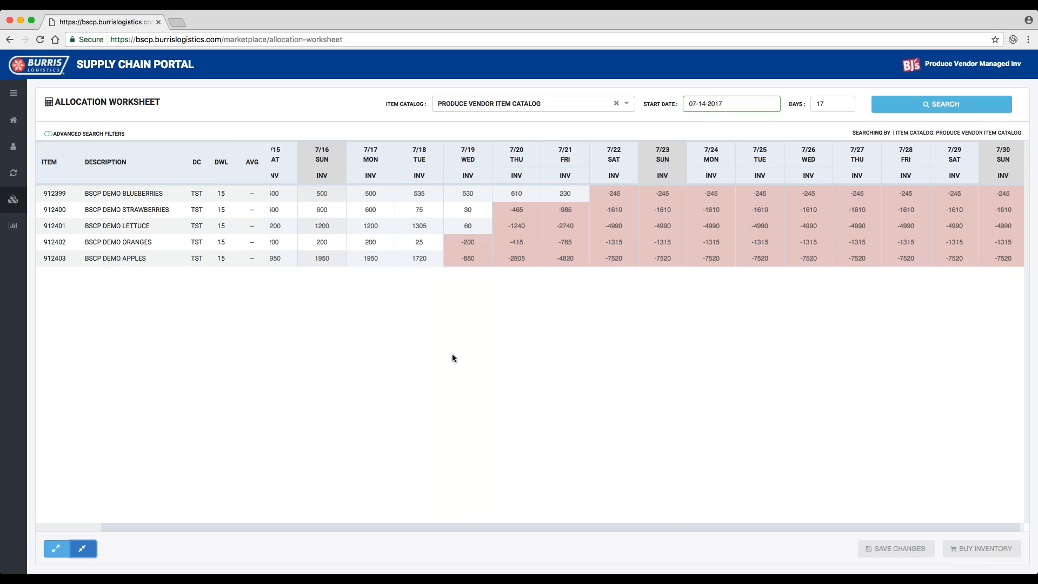
scroll(482, 226, left, 3)
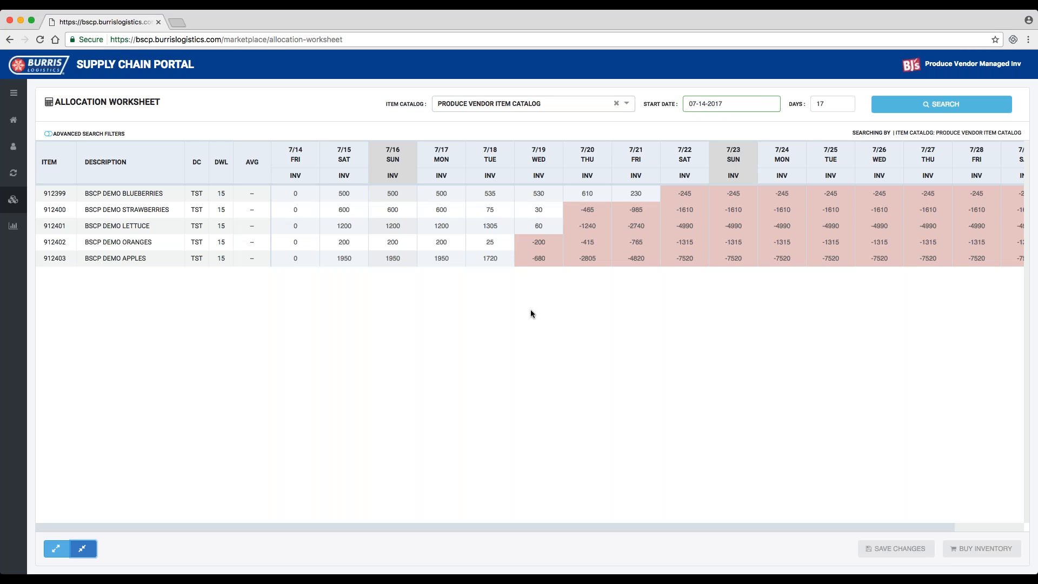
click(543, 156)
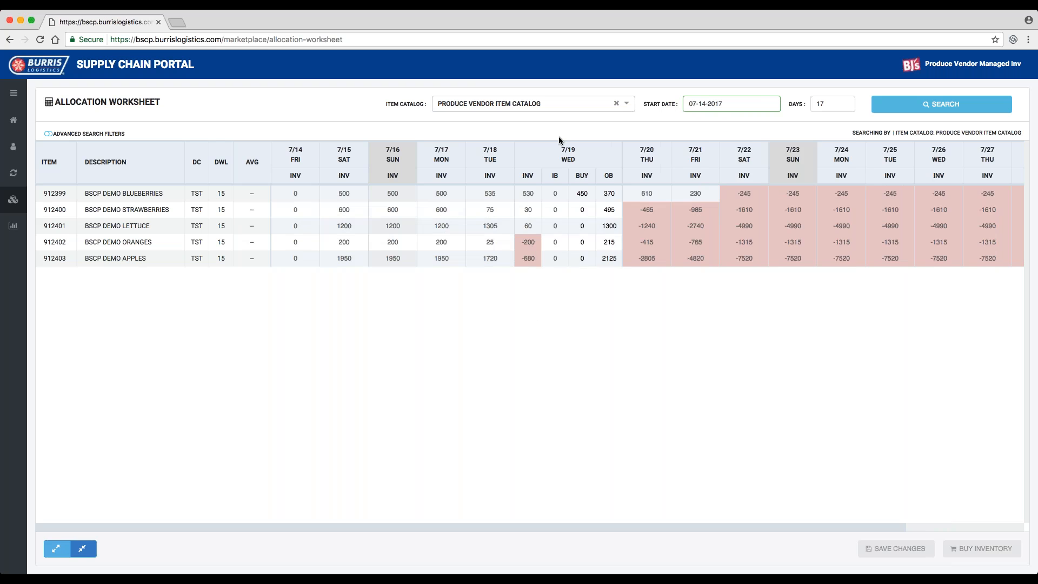
click(562, 153)
- Expand Tuesday 7/18 alone and set the buy quantity of BSCP Demo Oranges to 250
click(485, 160)
click(533, 242)
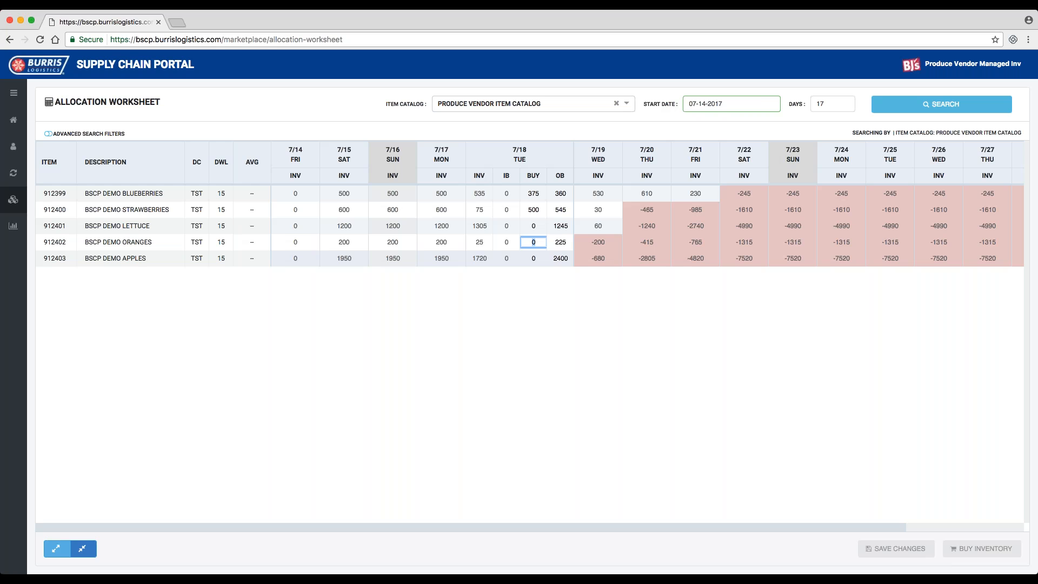
text(250)
key(Tab)
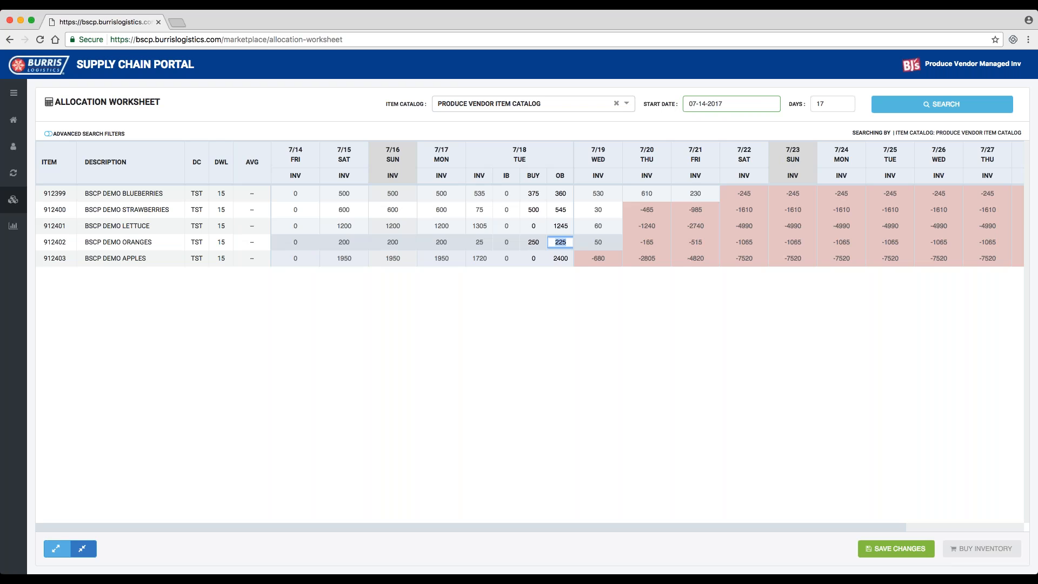
- Collapse Tuesday 7/18, expand all days to their full columns and collapse them all back to inventory only
click(531, 155)
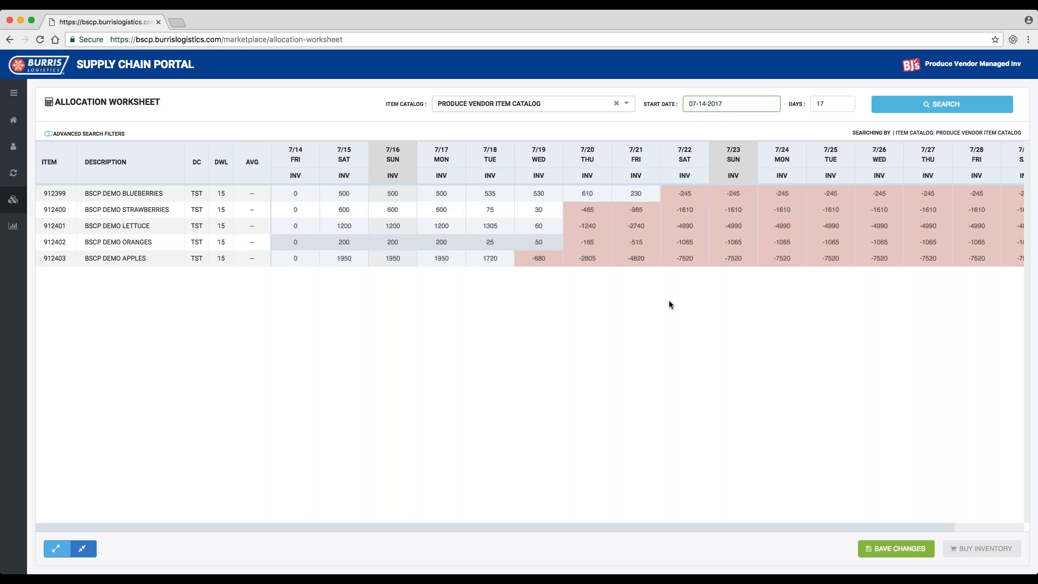
click(56, 548)
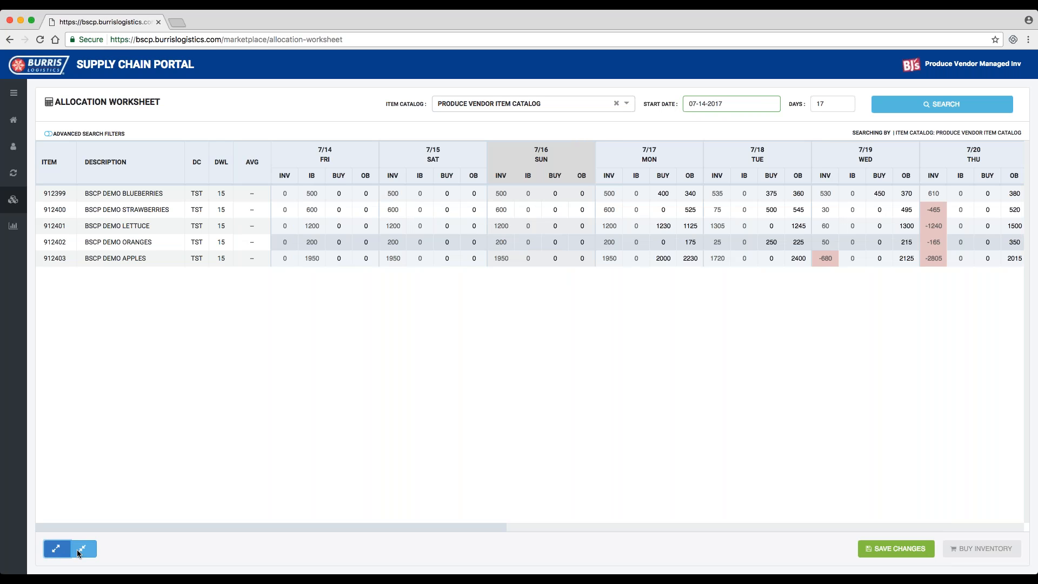
click(79, 549)
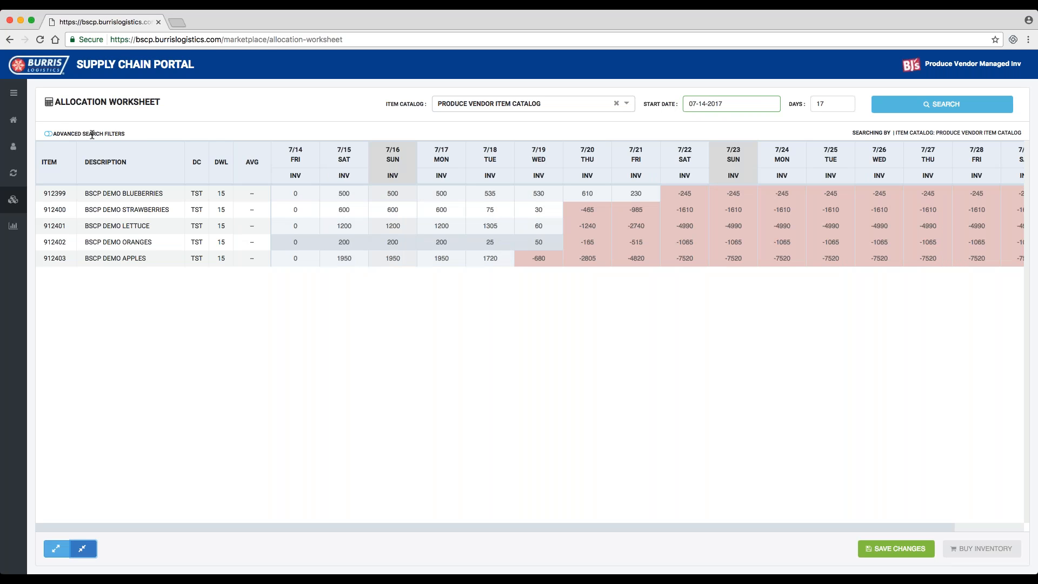
- Show the advanced search filters, filter by location TST - Testing City - 900 and clear that location filter
click(92, 134)
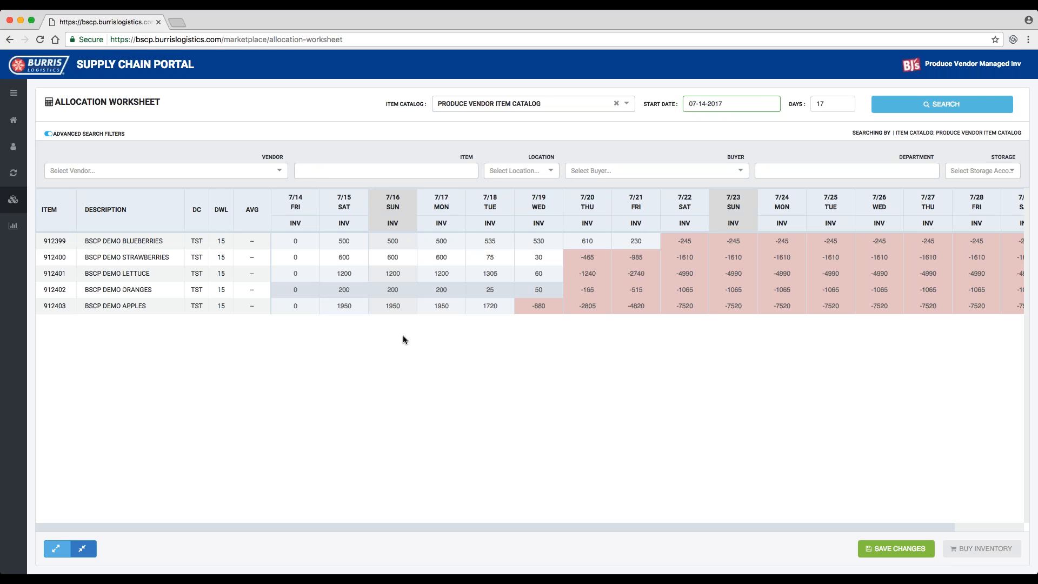
click(379, 171)
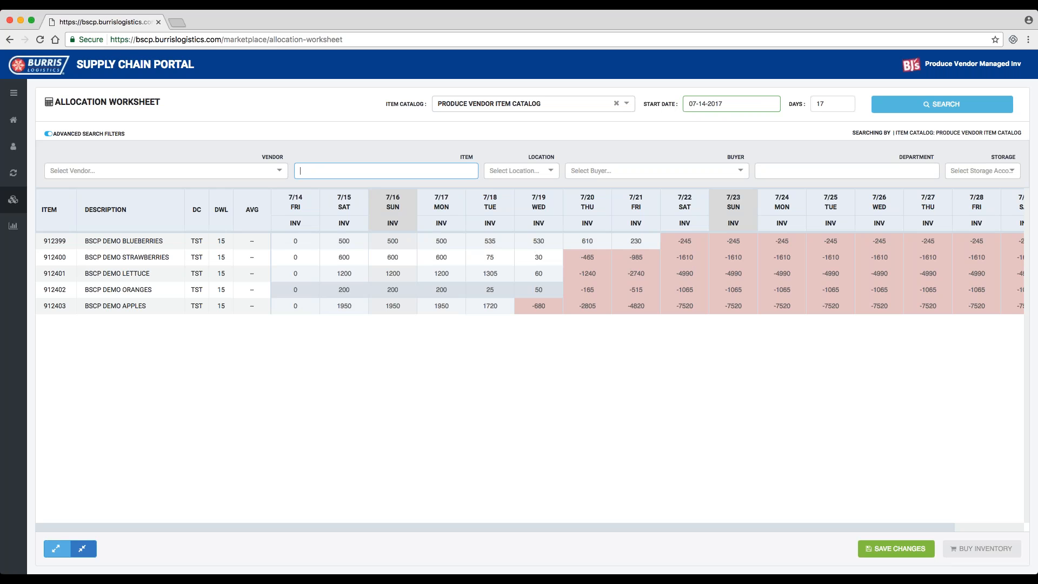
click(532, 170)
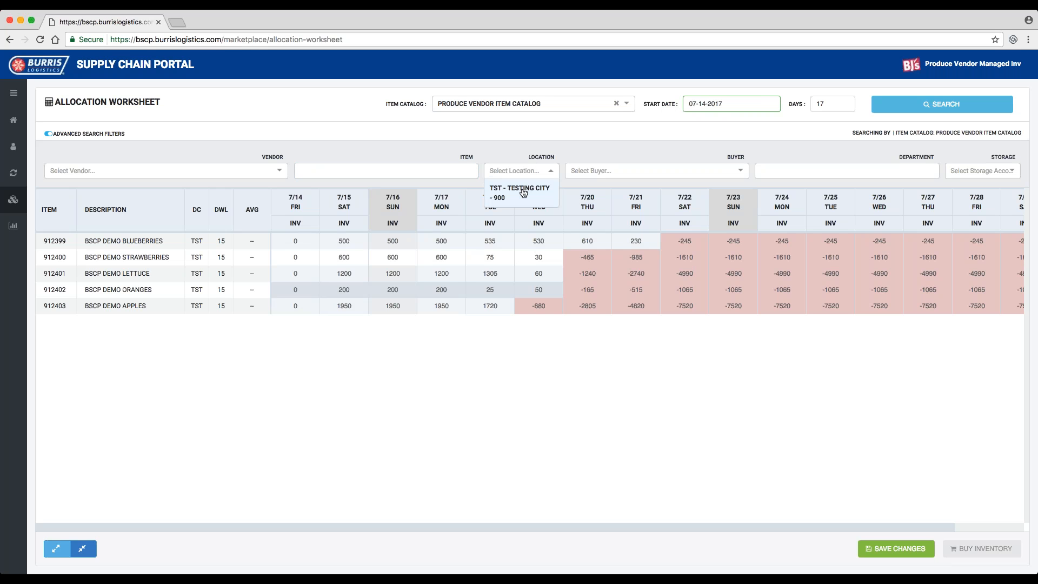
click(523, 193)
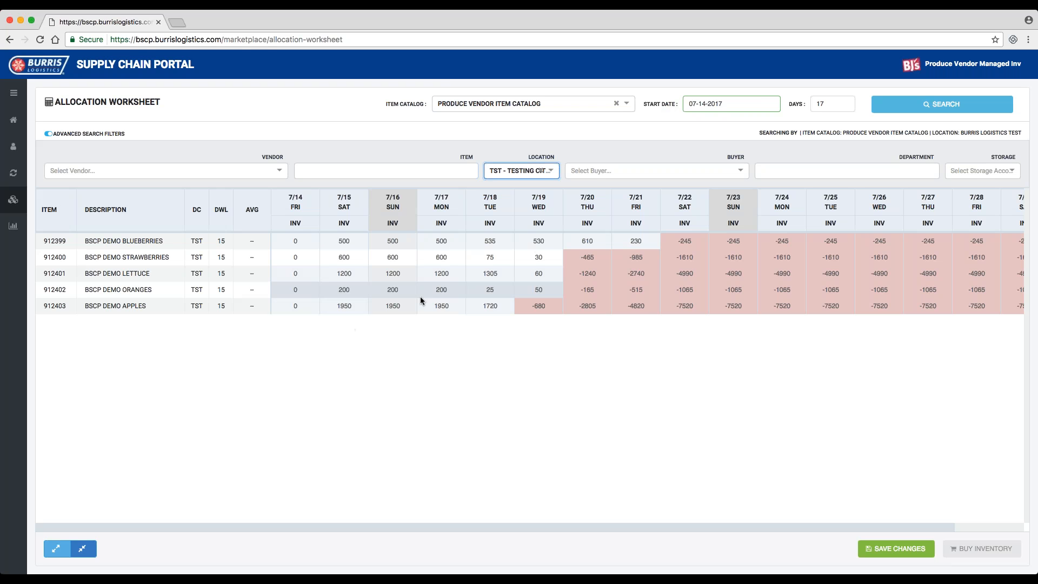
click(542, 172)
click(551, 172)
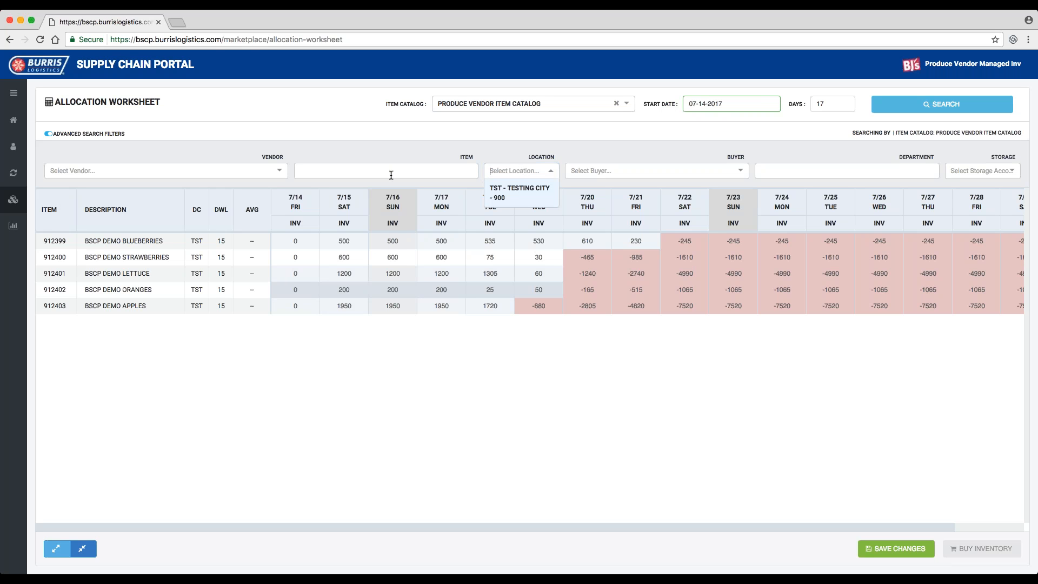
- Filter the worksheet items by the name "blue"
click(394, 171)
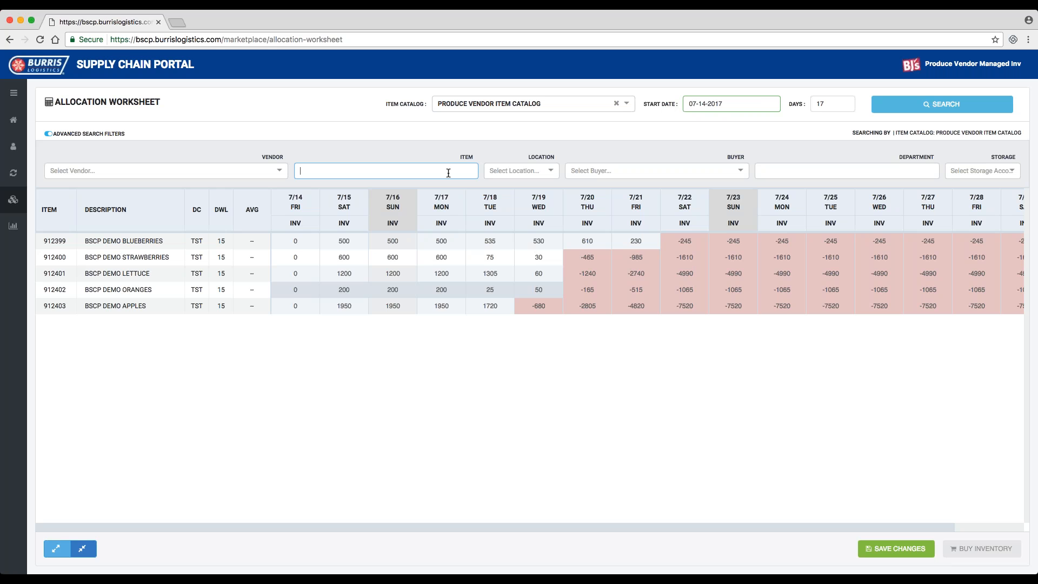
text(blue)
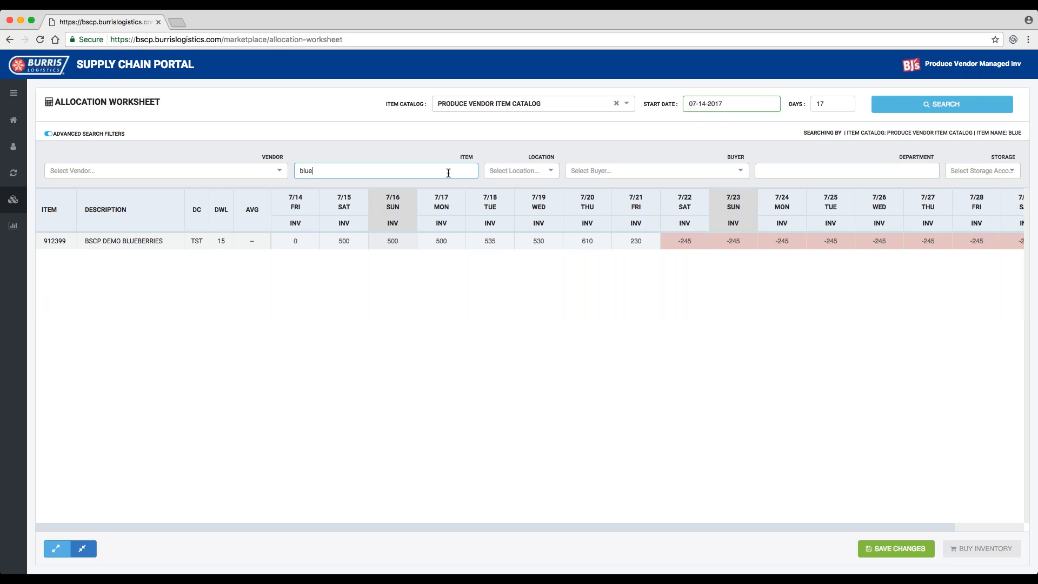
- Replace the item name filter with the partial item number 912
key(BackSpace)
key(BackSpace)
key(BackSpace)
key(BackSpace)
text(912)
key(Tab)
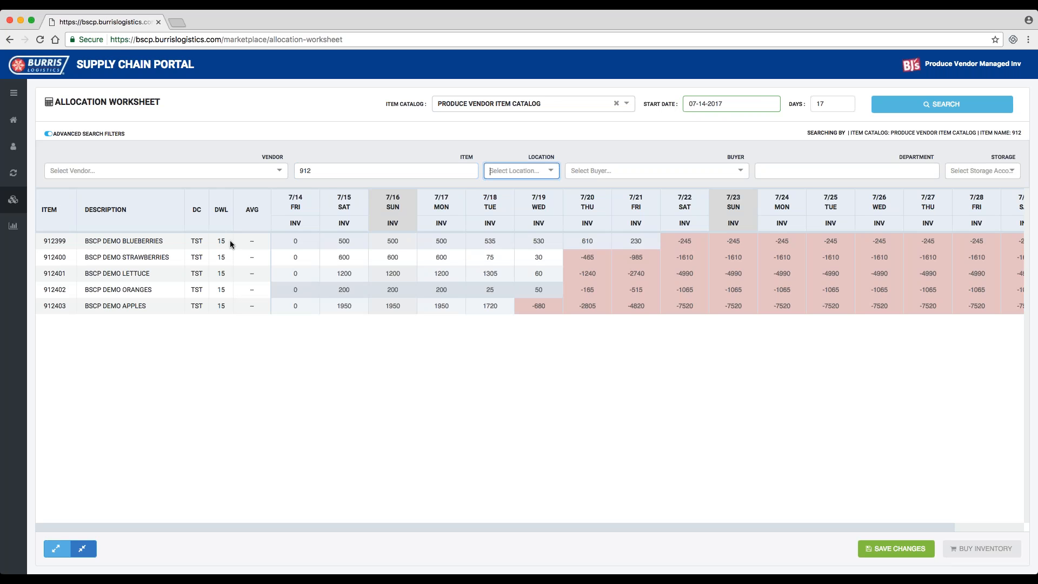
- Narrow the item filter to 912399 and shorten it to 9123
click(329, 172)
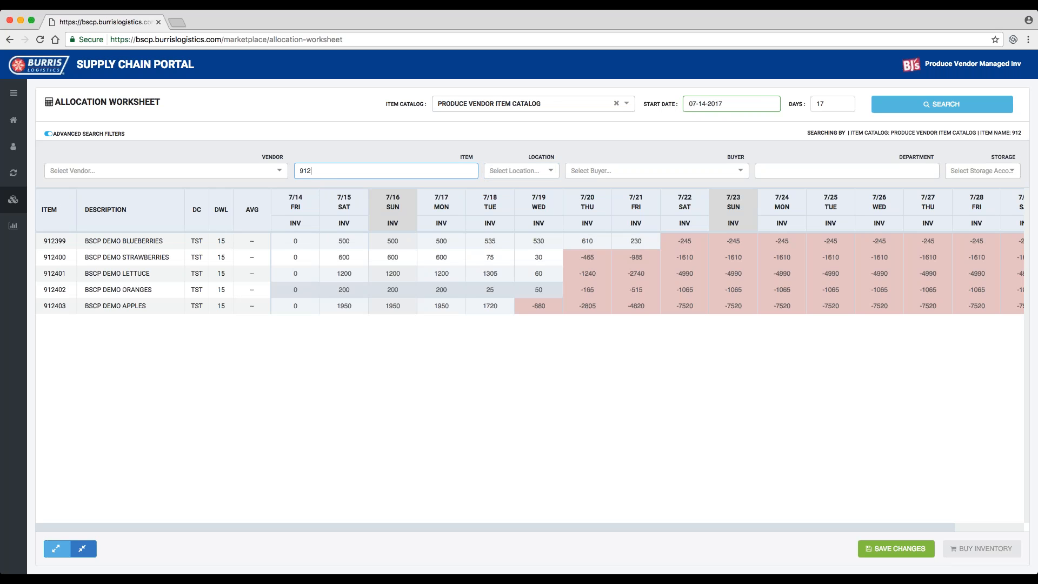
text(3)
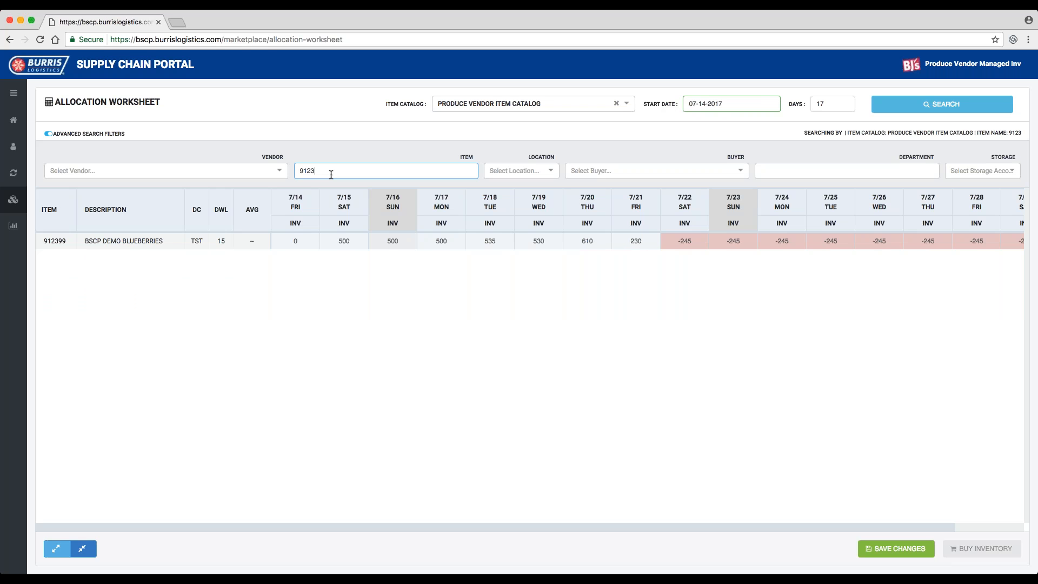
text(99)
key(BackSpace)
key(BackSpace)
key(BackSpace)
key(BackSpace)
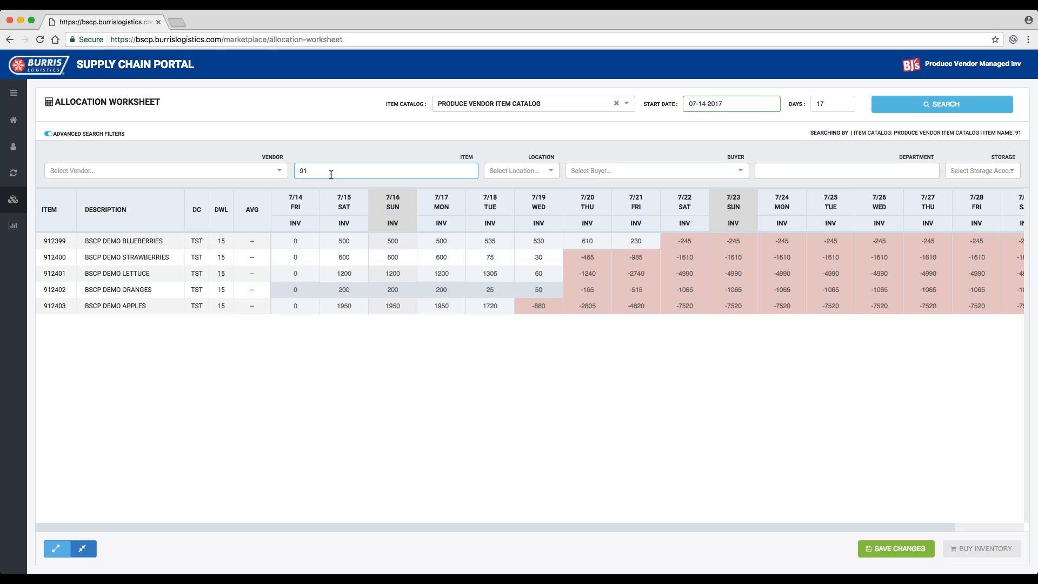
text(23)
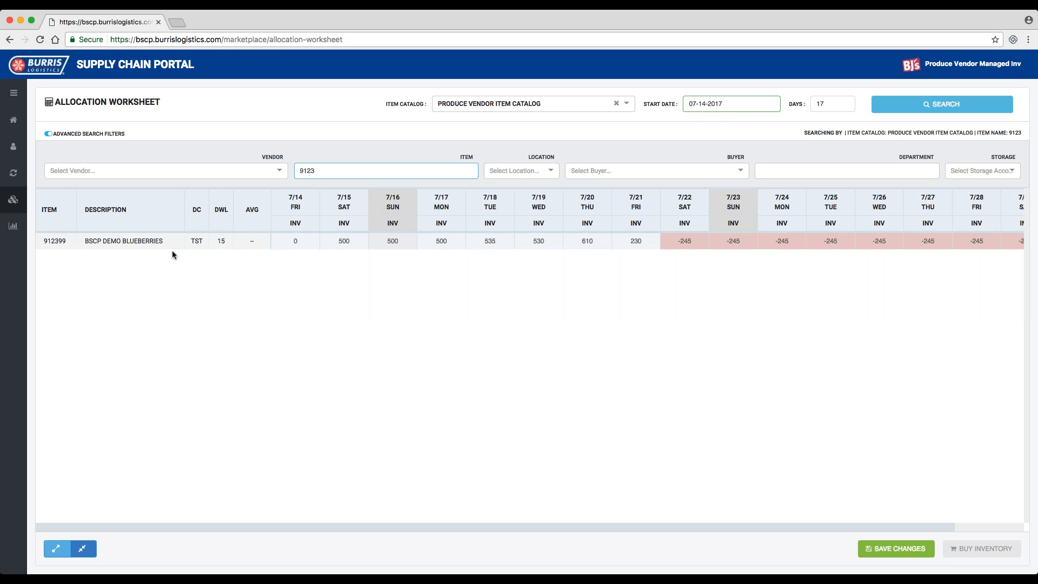
- Clear the item filter and remove the Produce Vendor Item Catalog selection so the search covers all items
key(super+a)
key(BackSpace)
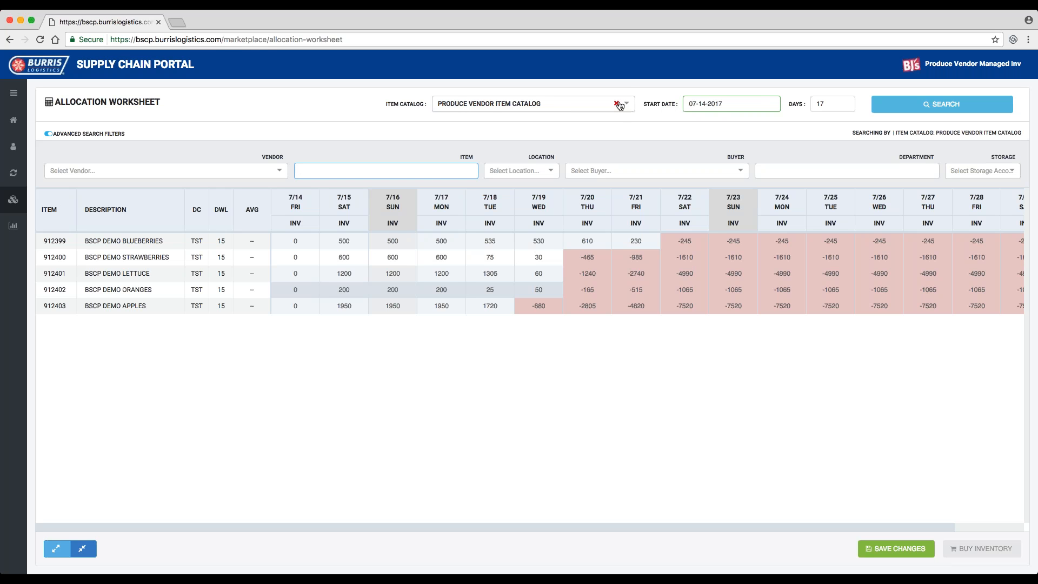
click(615, 103)
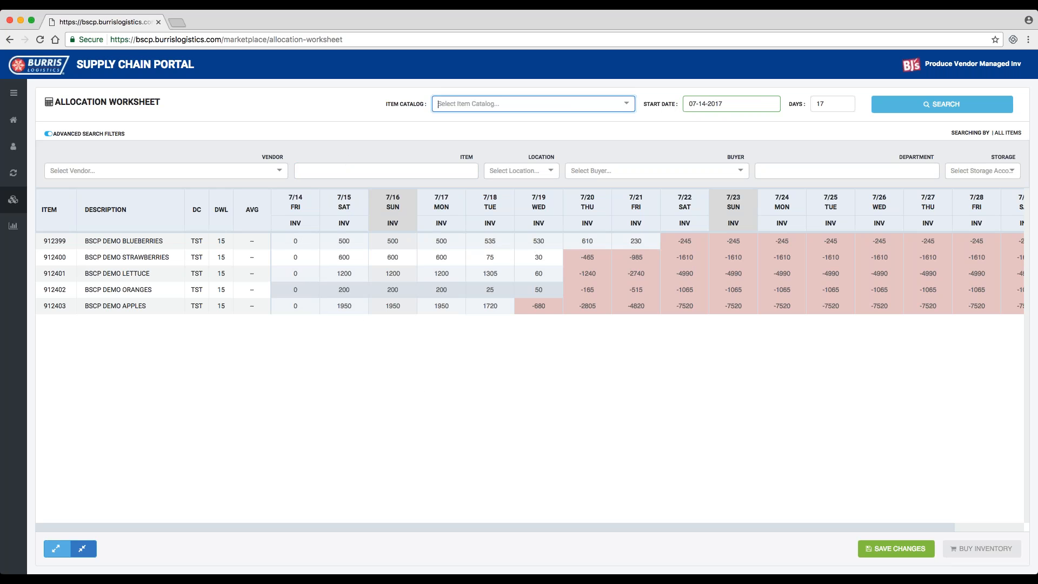
click(346, 171)
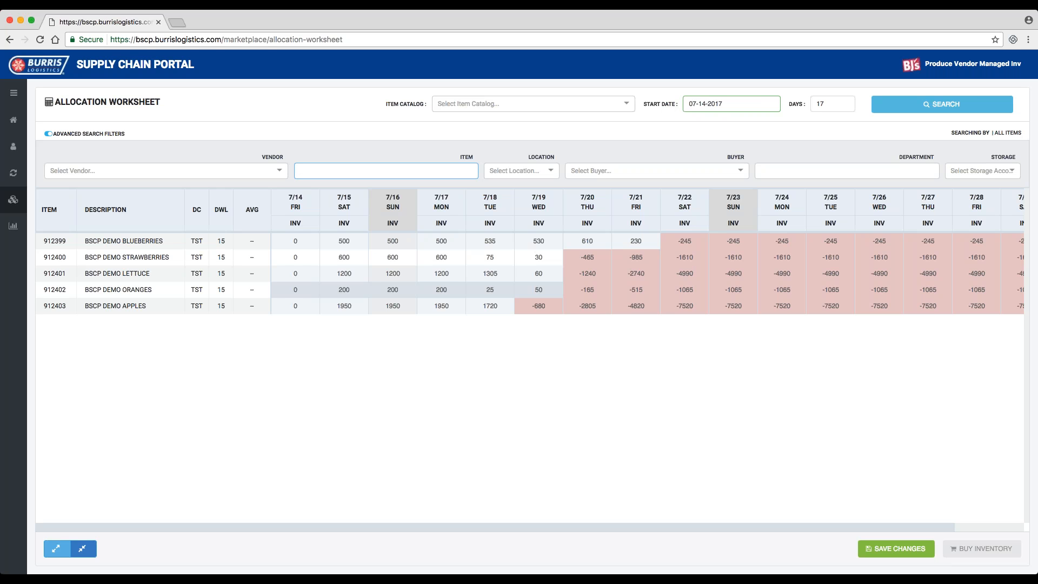
- Search all items for the item name "blue", continuing without saving the changes and accepting the longer loading time
text(blue)
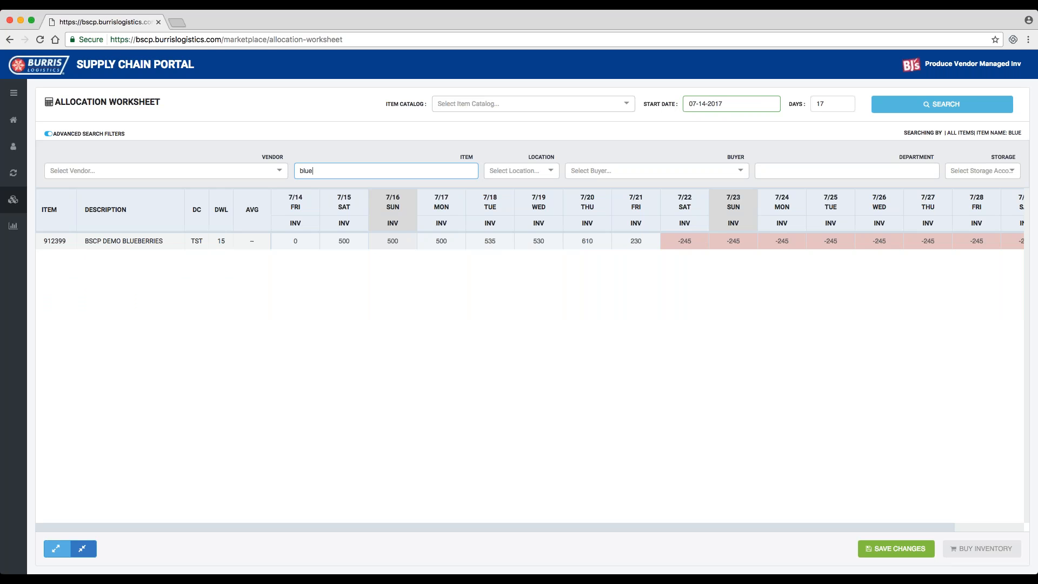
click(891, 109)
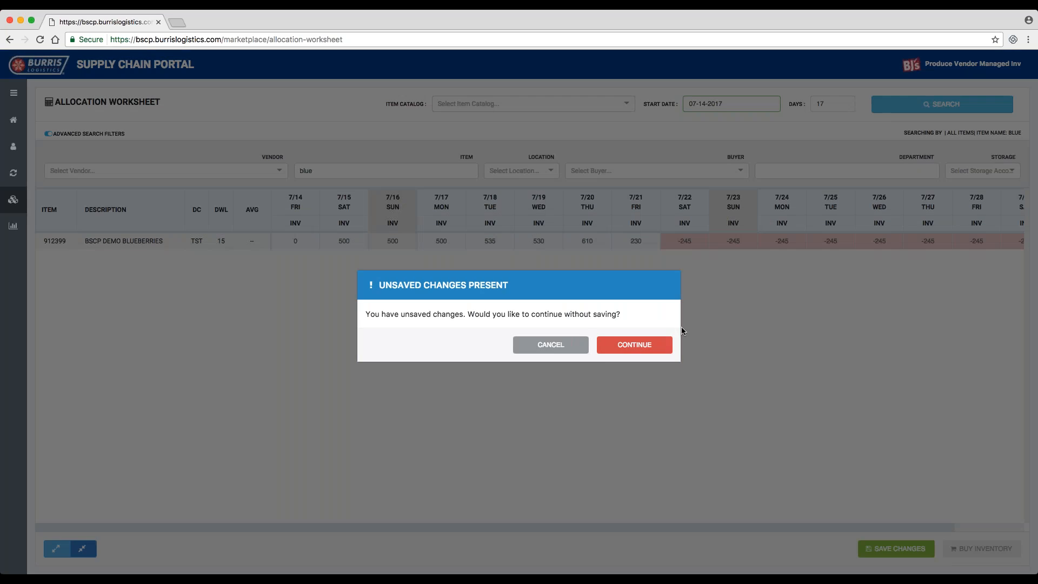
click(606, 351)
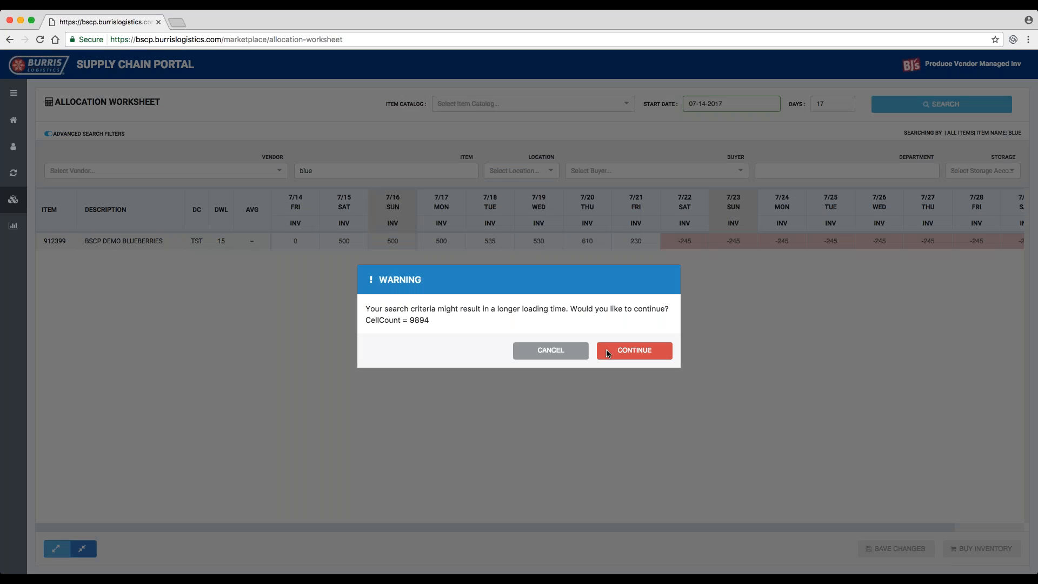
click(607, 354)
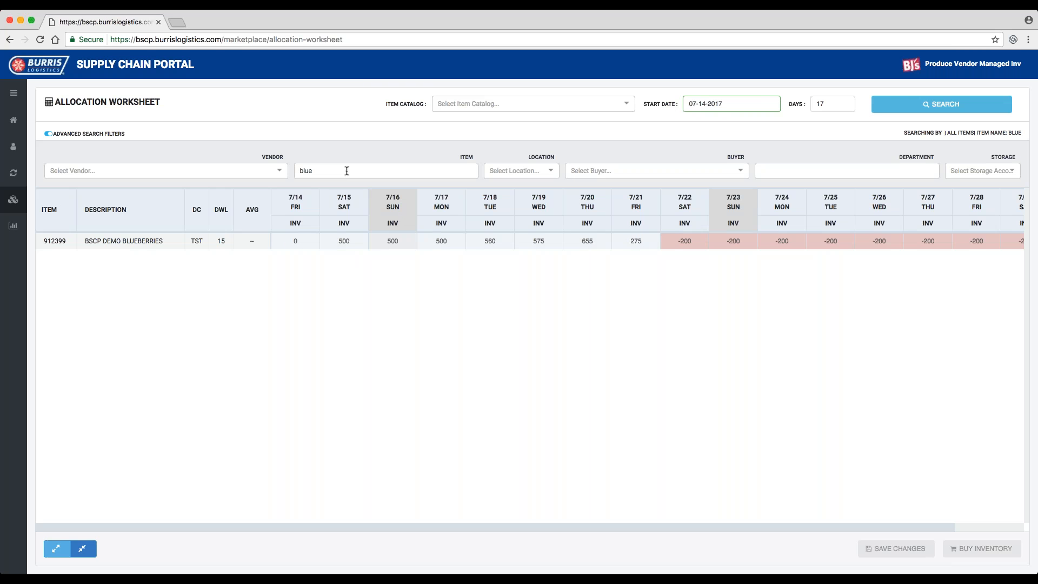
- Clear the item name filter and reload the worksheet for the Produce Vendor Item Catalog
drag(347, 171, 296, 171)
key(BackSpace)
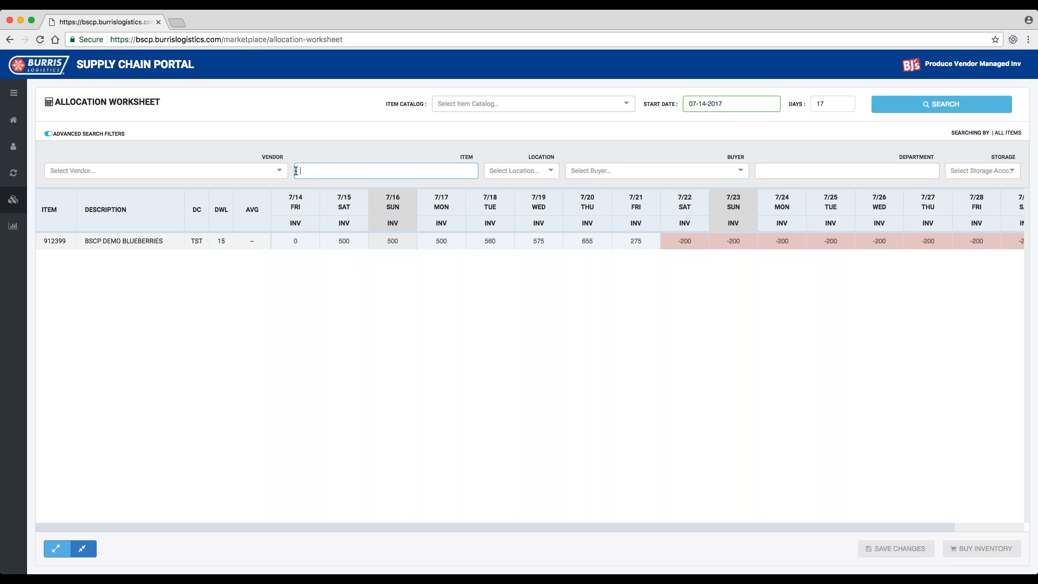
click(617, 104)
click(557, 121)
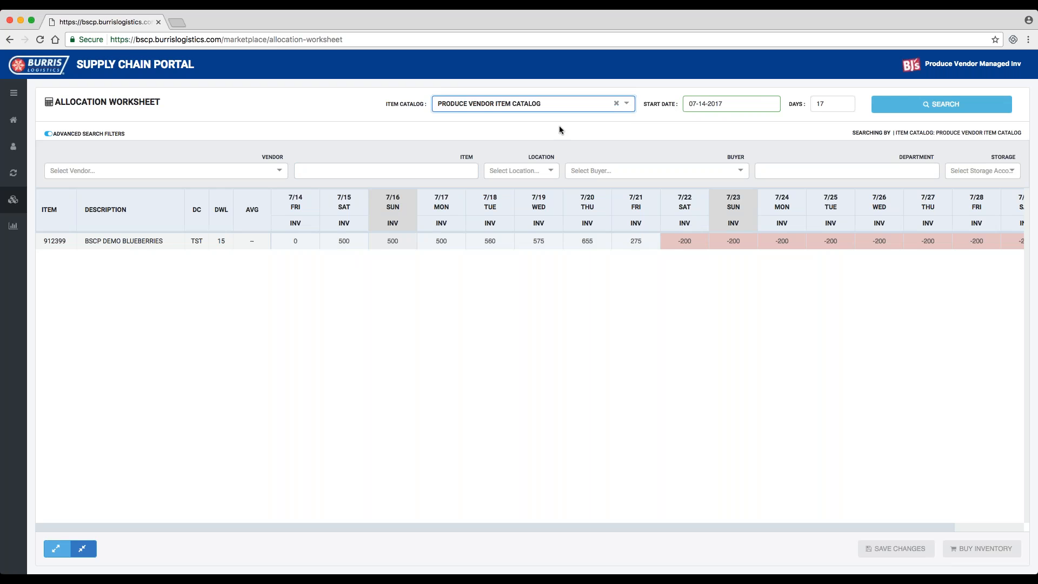
click(893, 108)
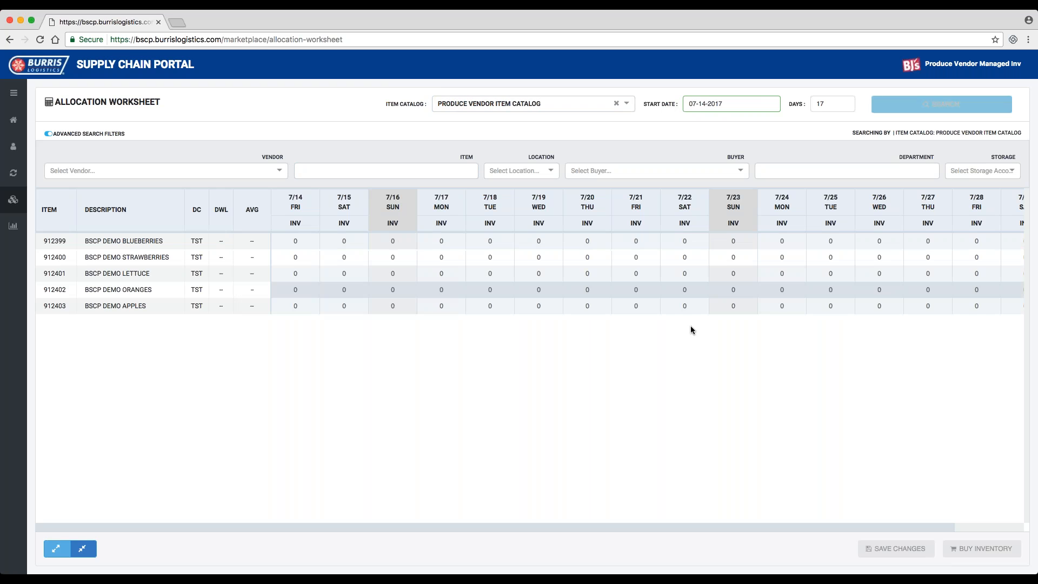
- Expand 7/18, set the BSCP DEMO ORANGES buy quantity to 200 and save the changes
click(490, 292)
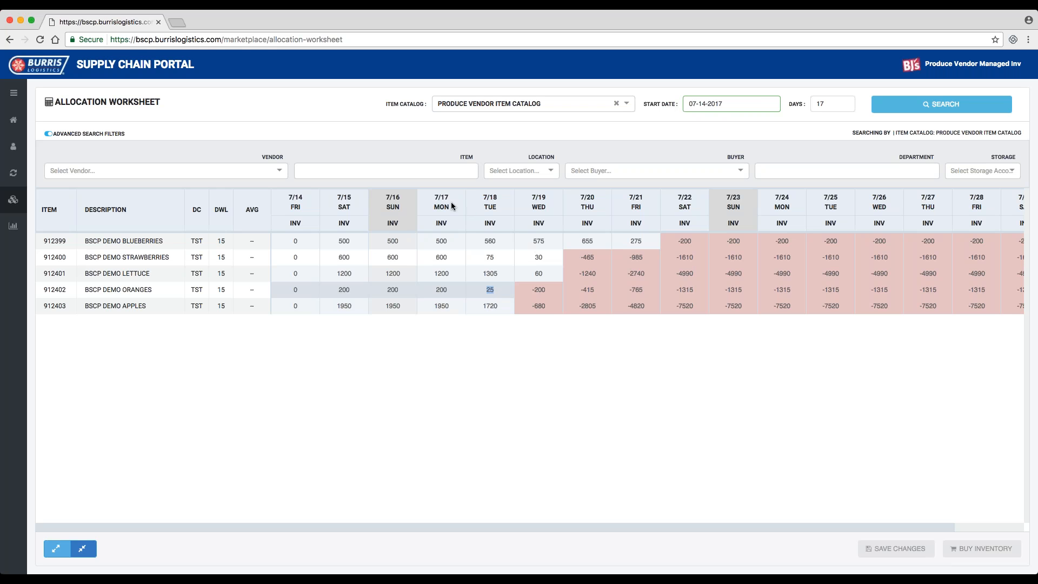
click(497, 209)
click(532, 289)
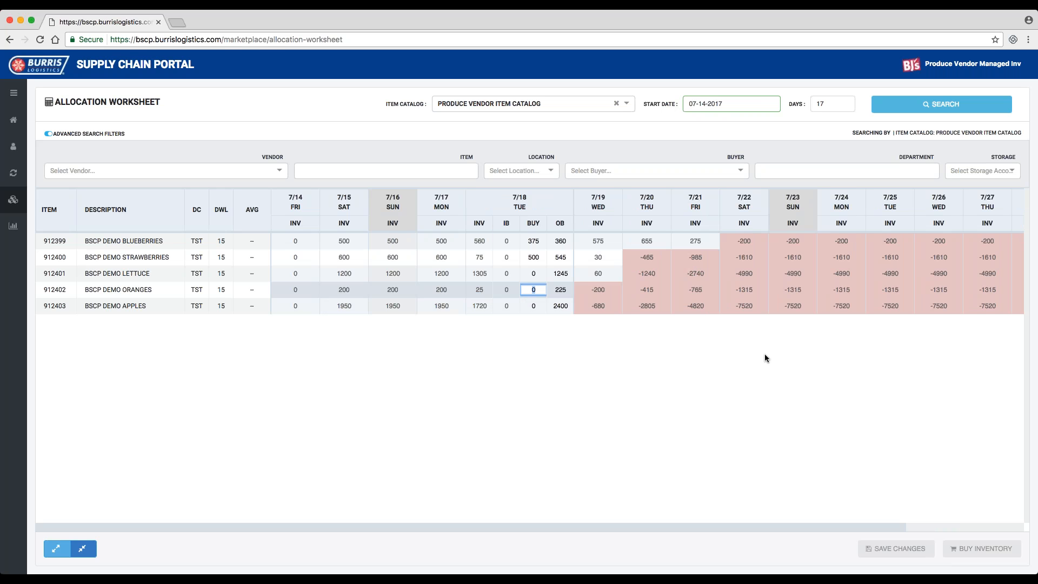
text(200)
key(Tab)
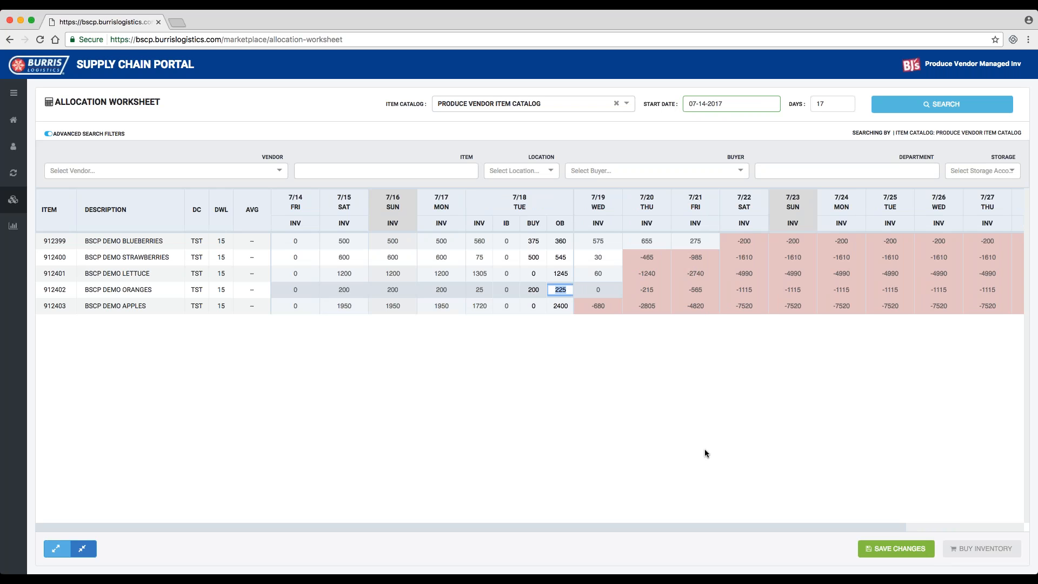
click(903, 549)
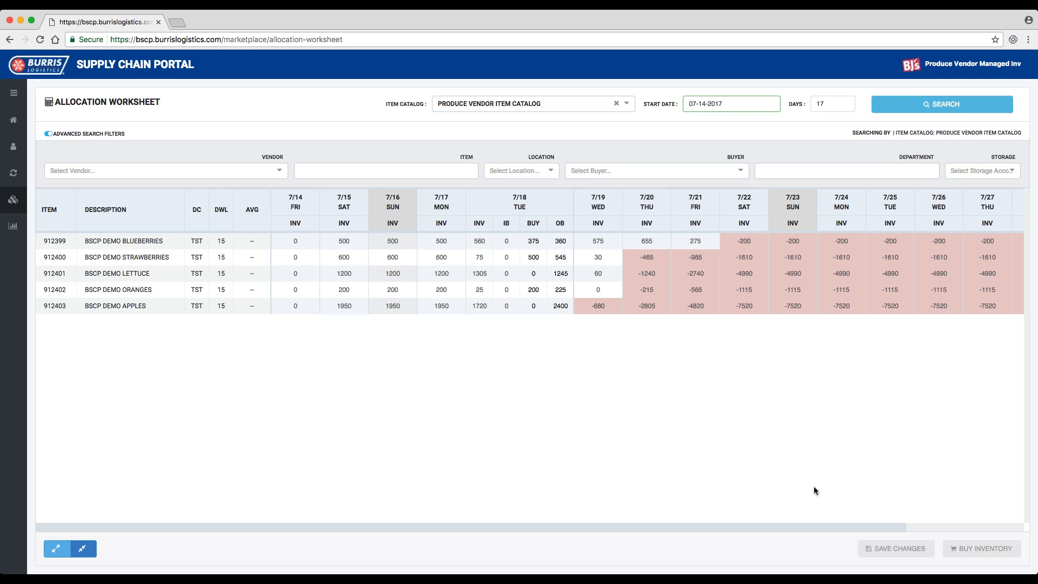
- Go to the purchase order list and open the BSCPP1 demo produce order dated 07-14-2017
mouse_move(9, 174)
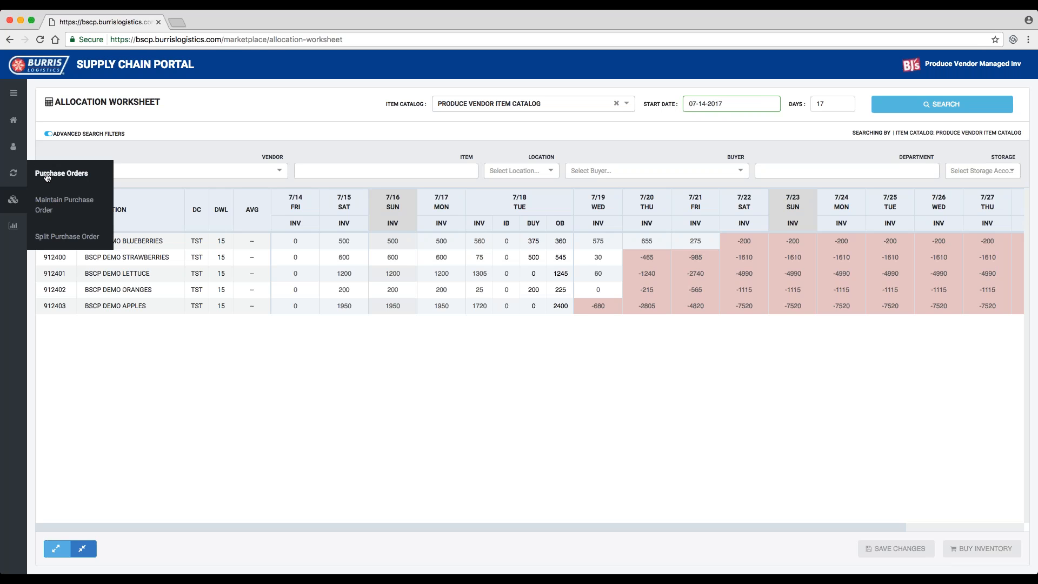
click(47, 174)
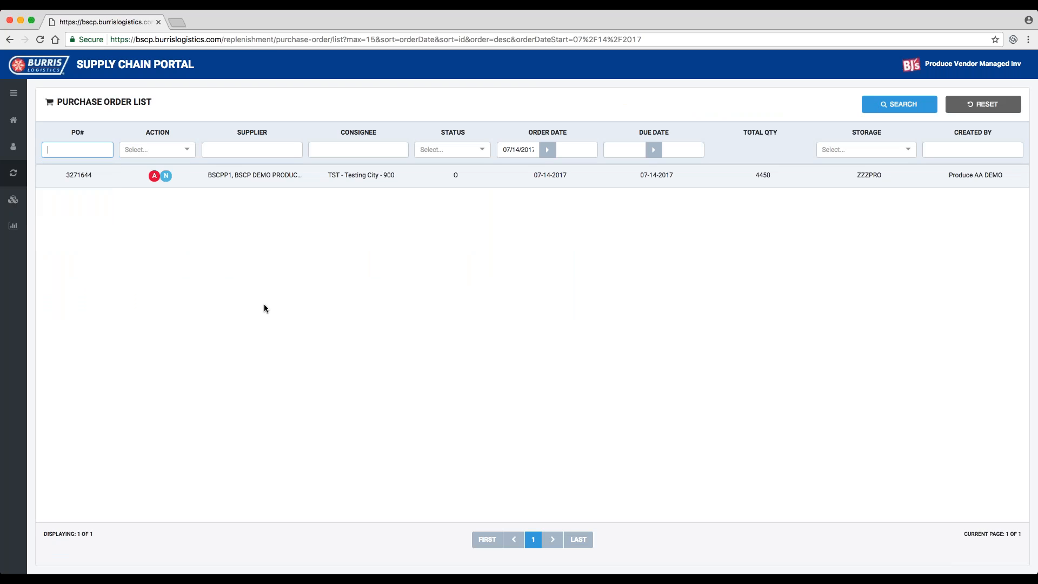
click(236, 176)
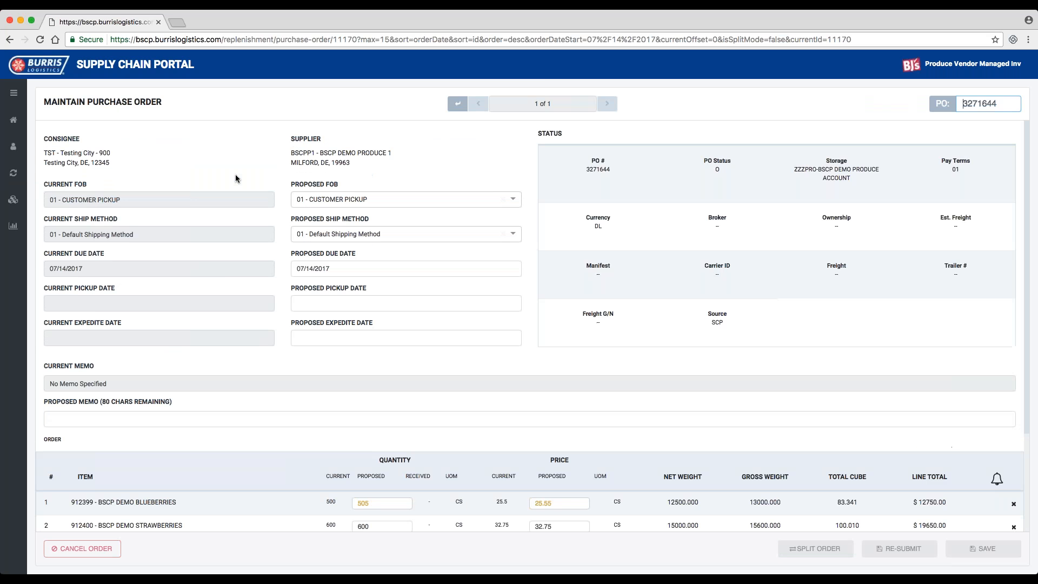
- Return to the purchase order list, then reopen the BSCPP1 order to review its line item quantities and prices
mouse_move(13, 173)
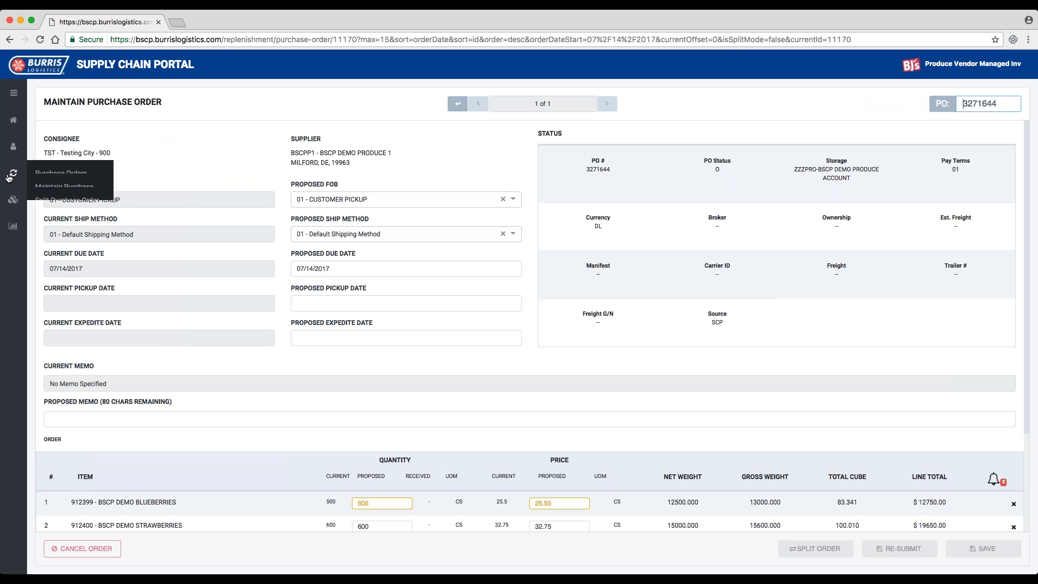
click(41, 174)
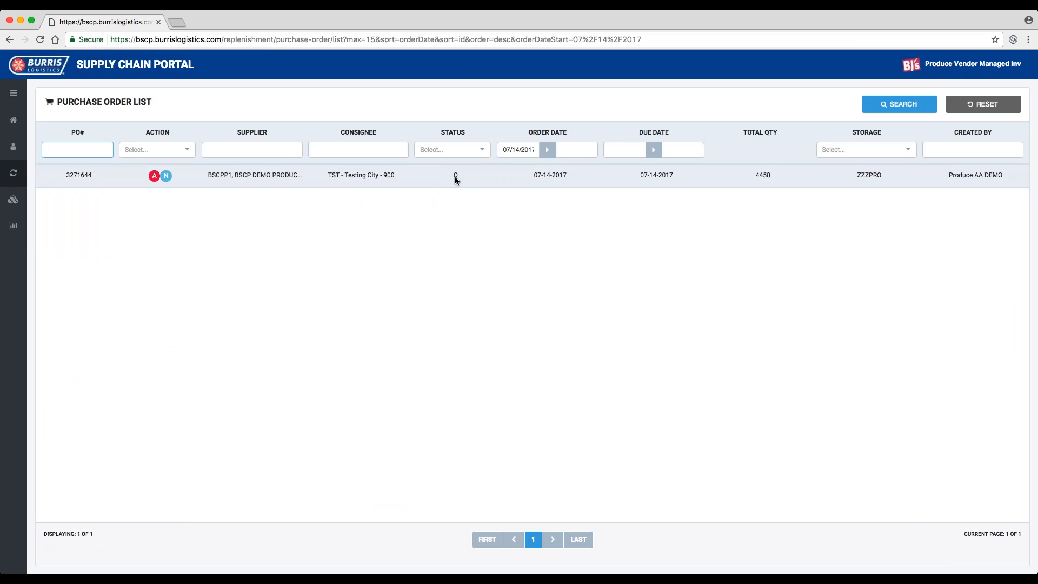
click(257, 175)
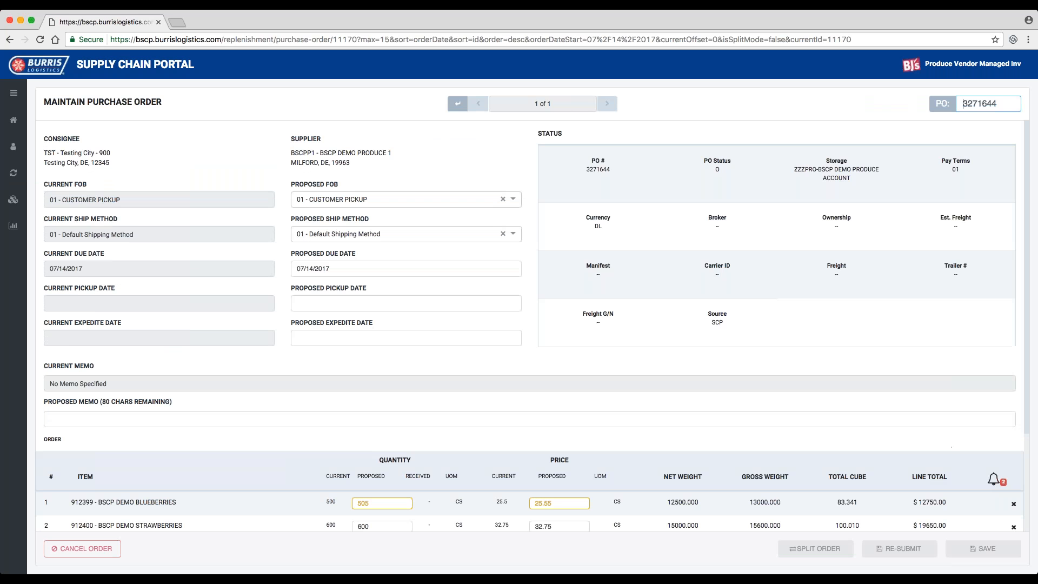
scroll(464, 366, down, 5)
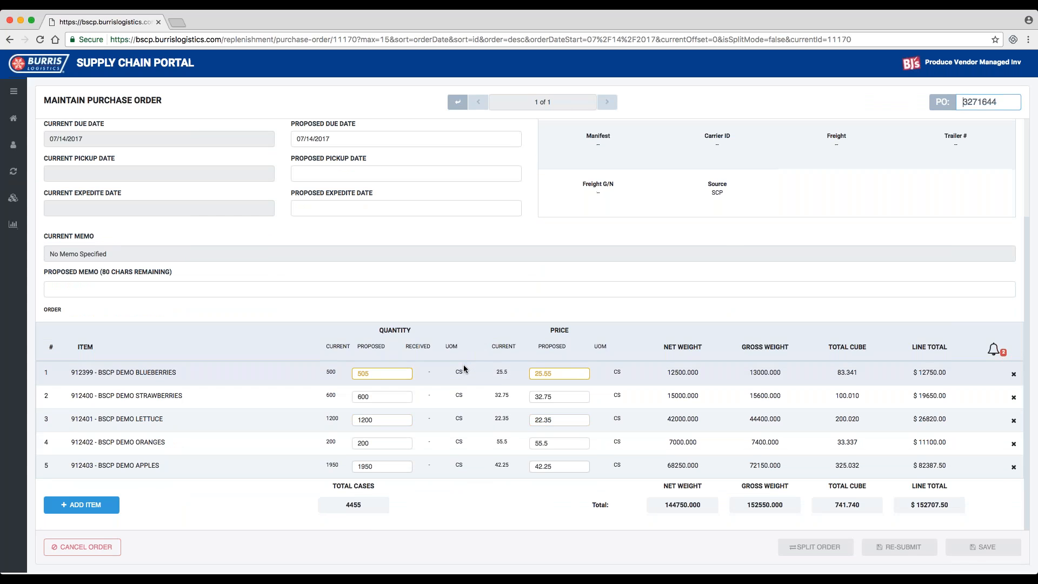